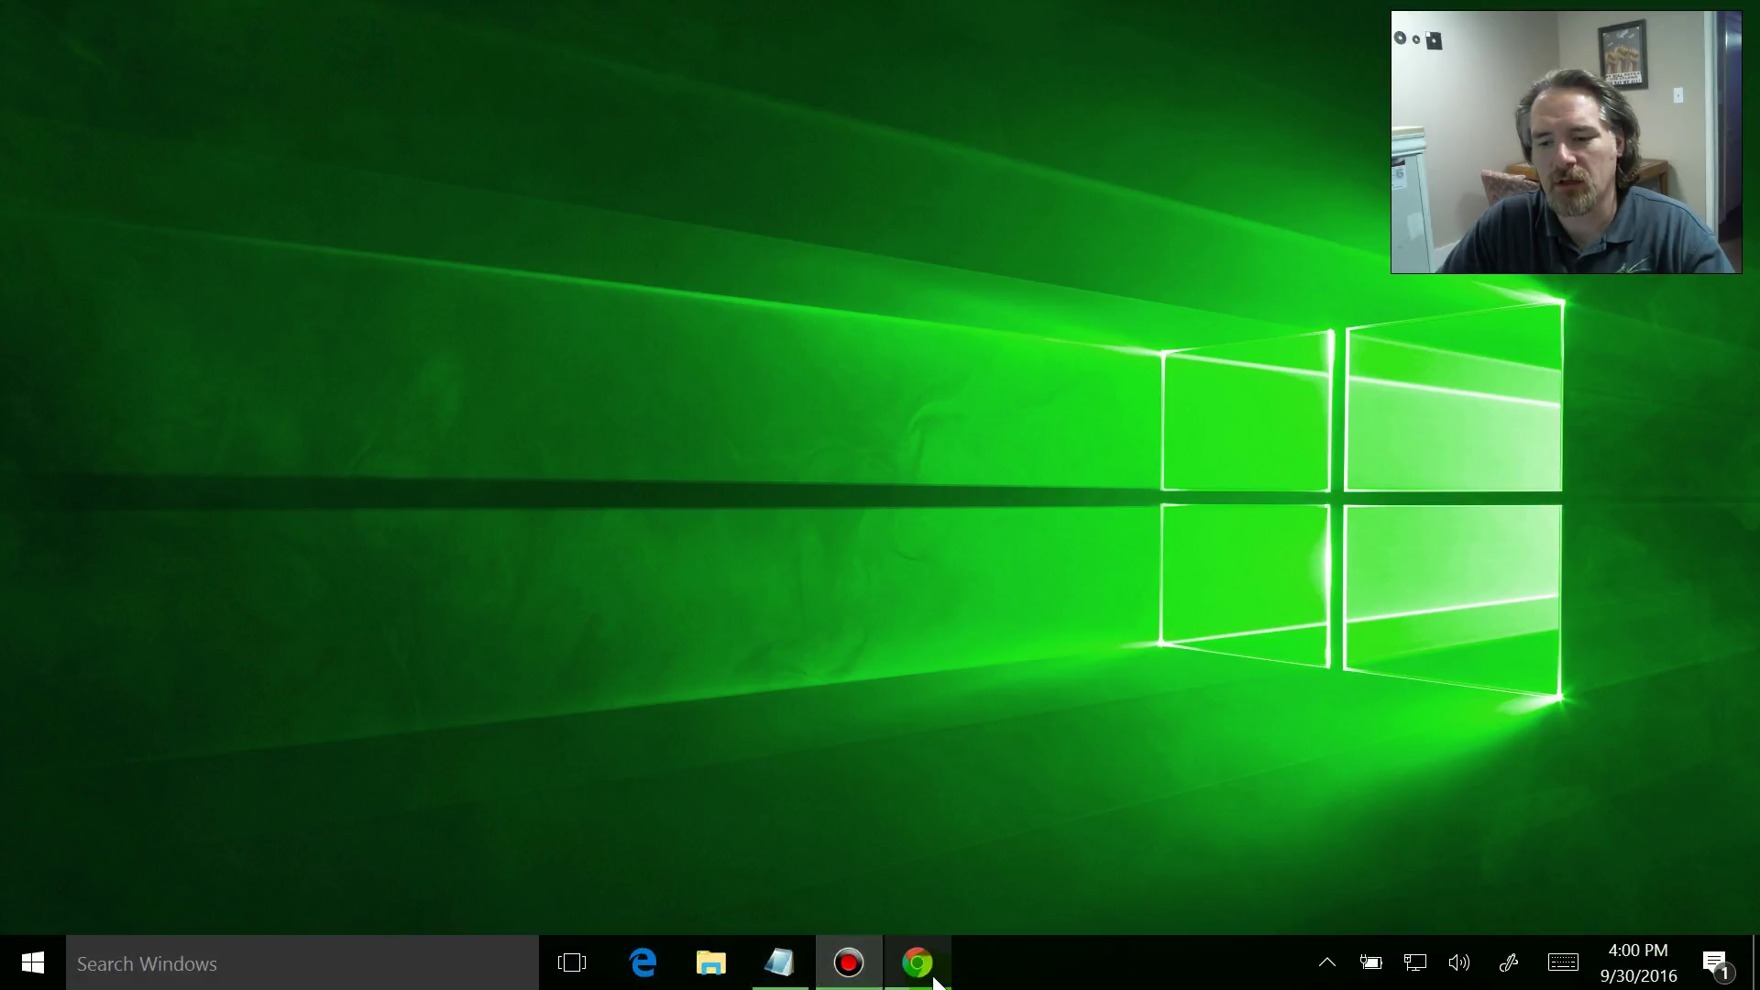
In Chrome, go to go.greendragonpc.com/win7games to get the Windows 7 Games installer
click(922, 965)
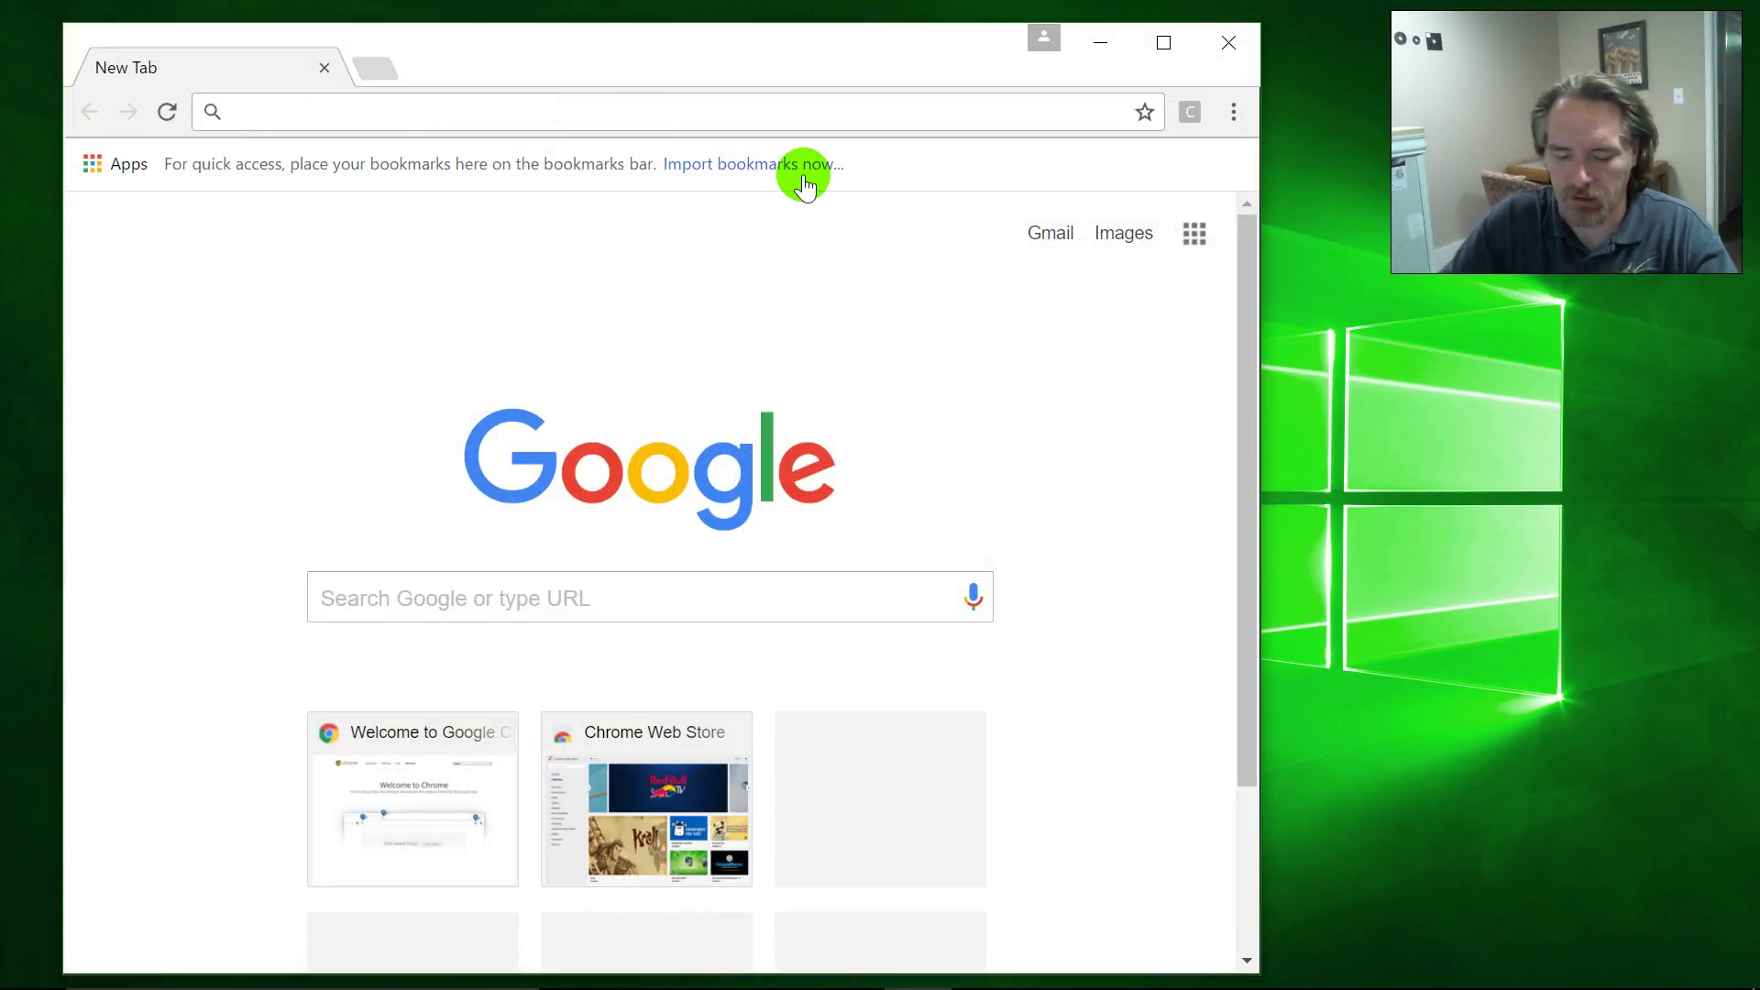
text(go.)
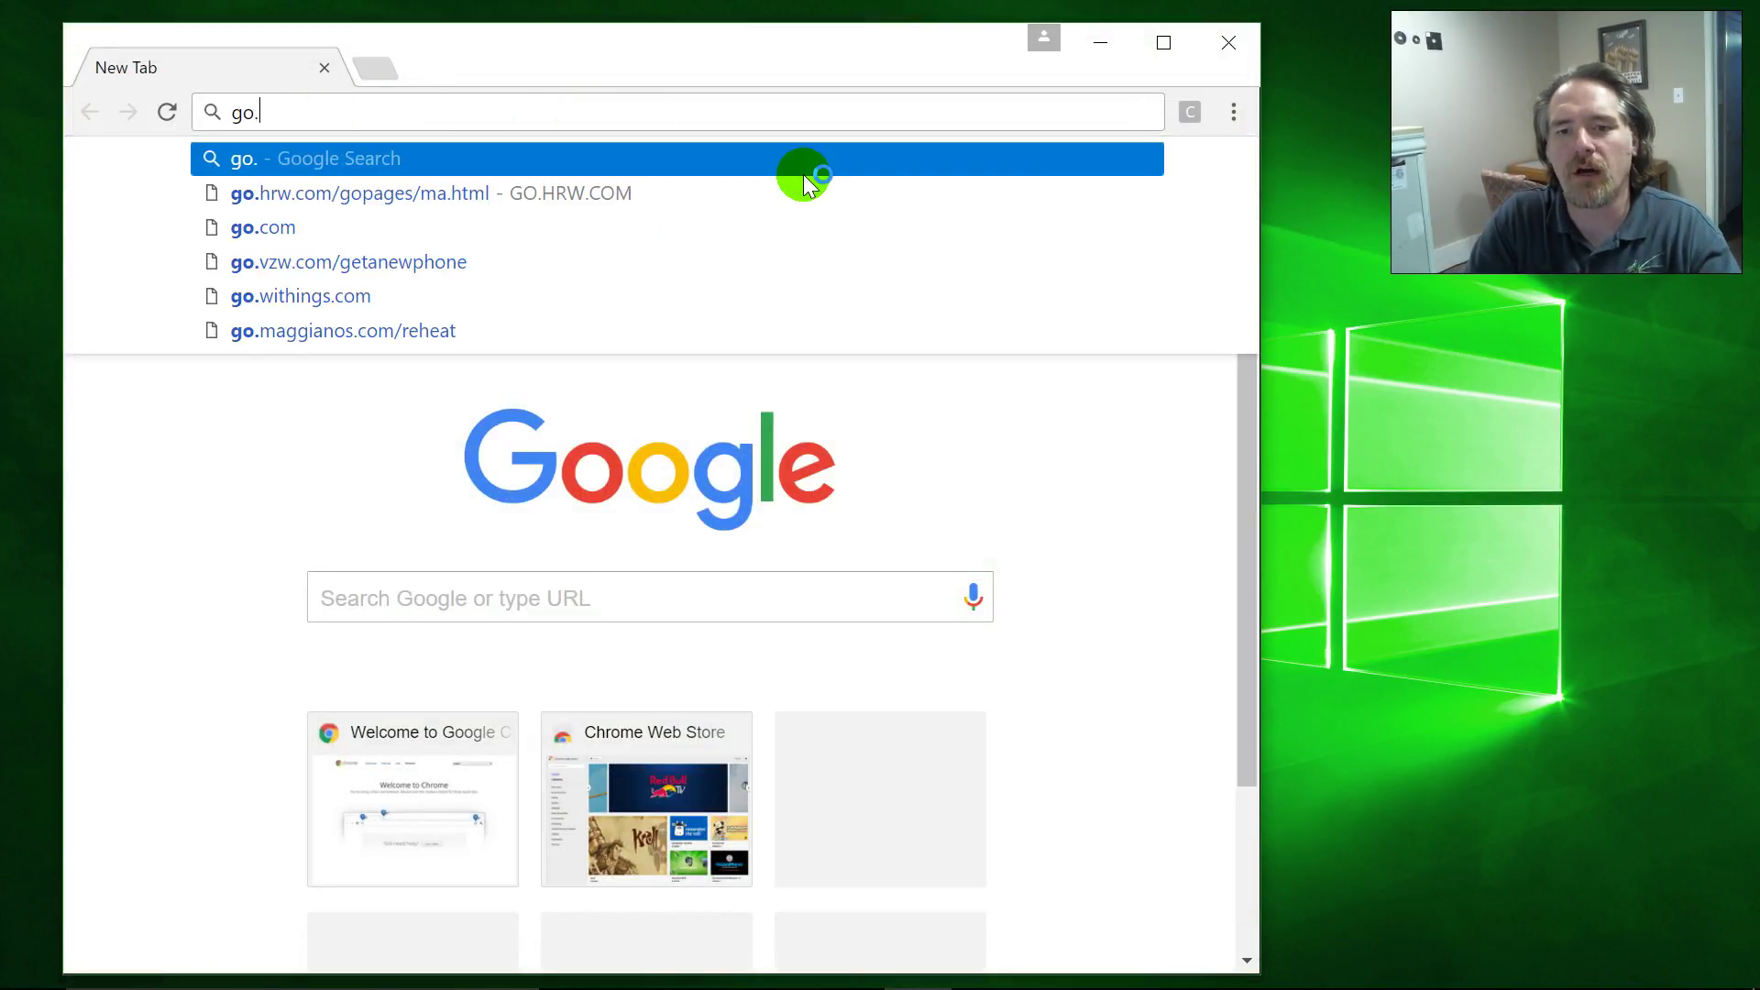
text(greendragonp)
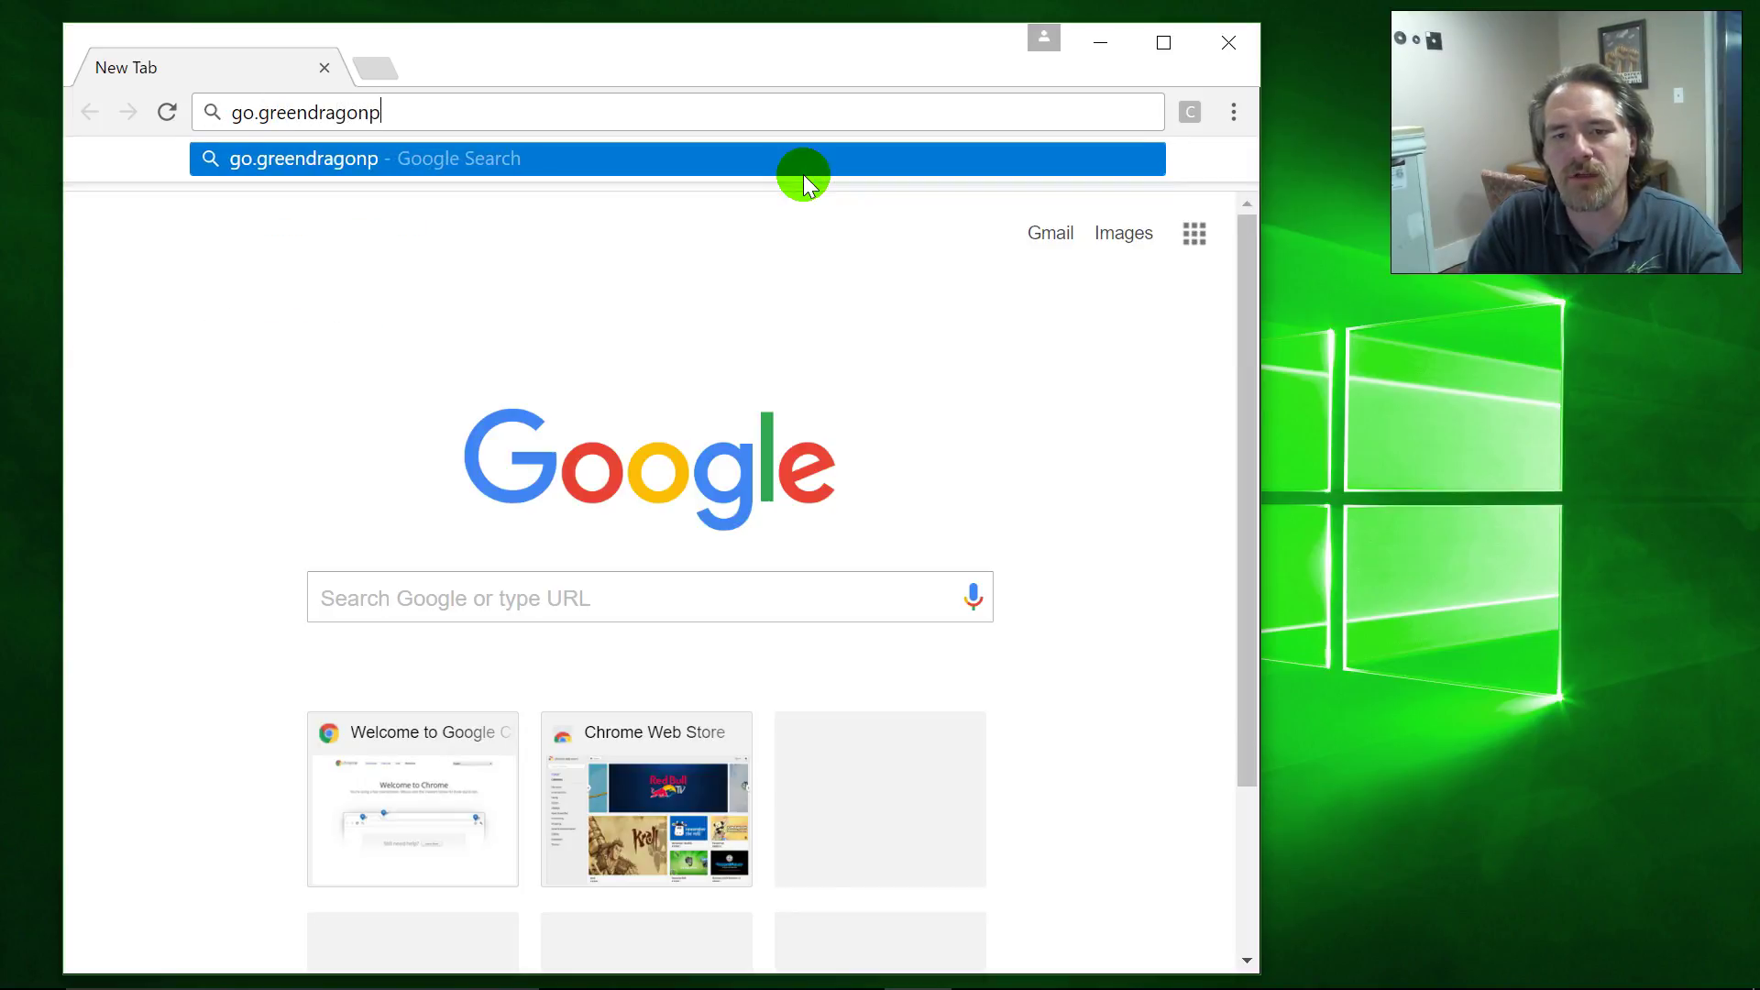
text(c.com/)
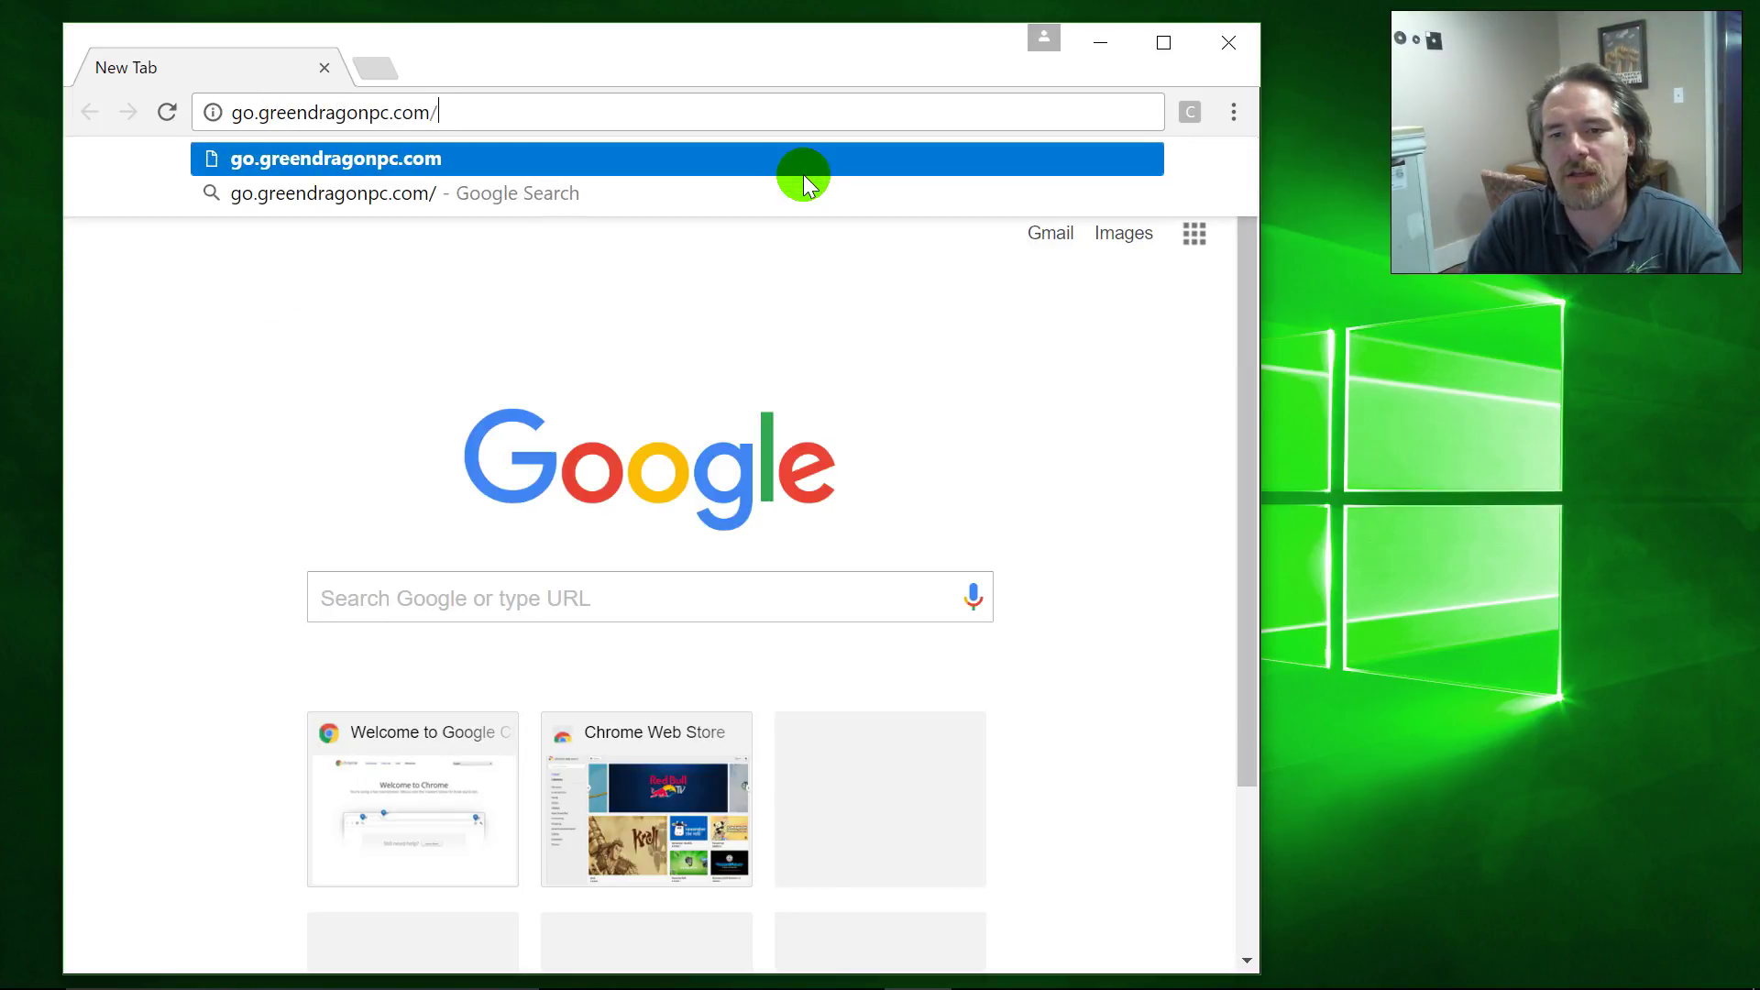
text(win7g)
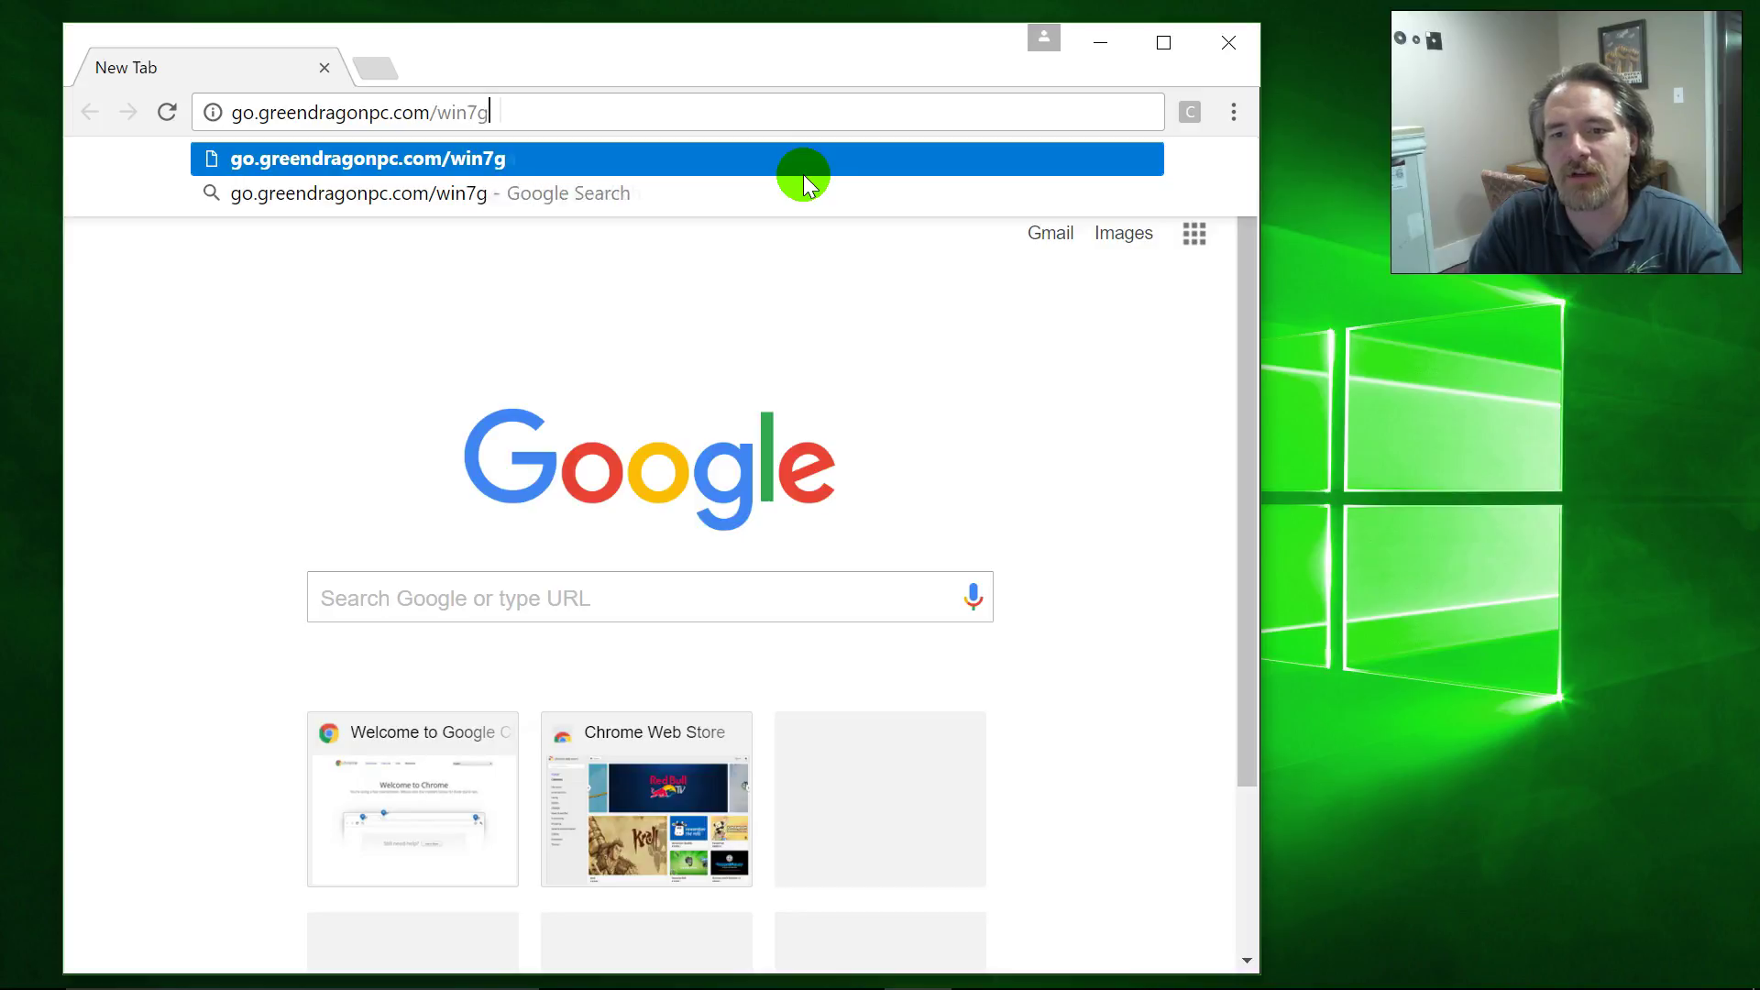
text(ames)
key(Return)
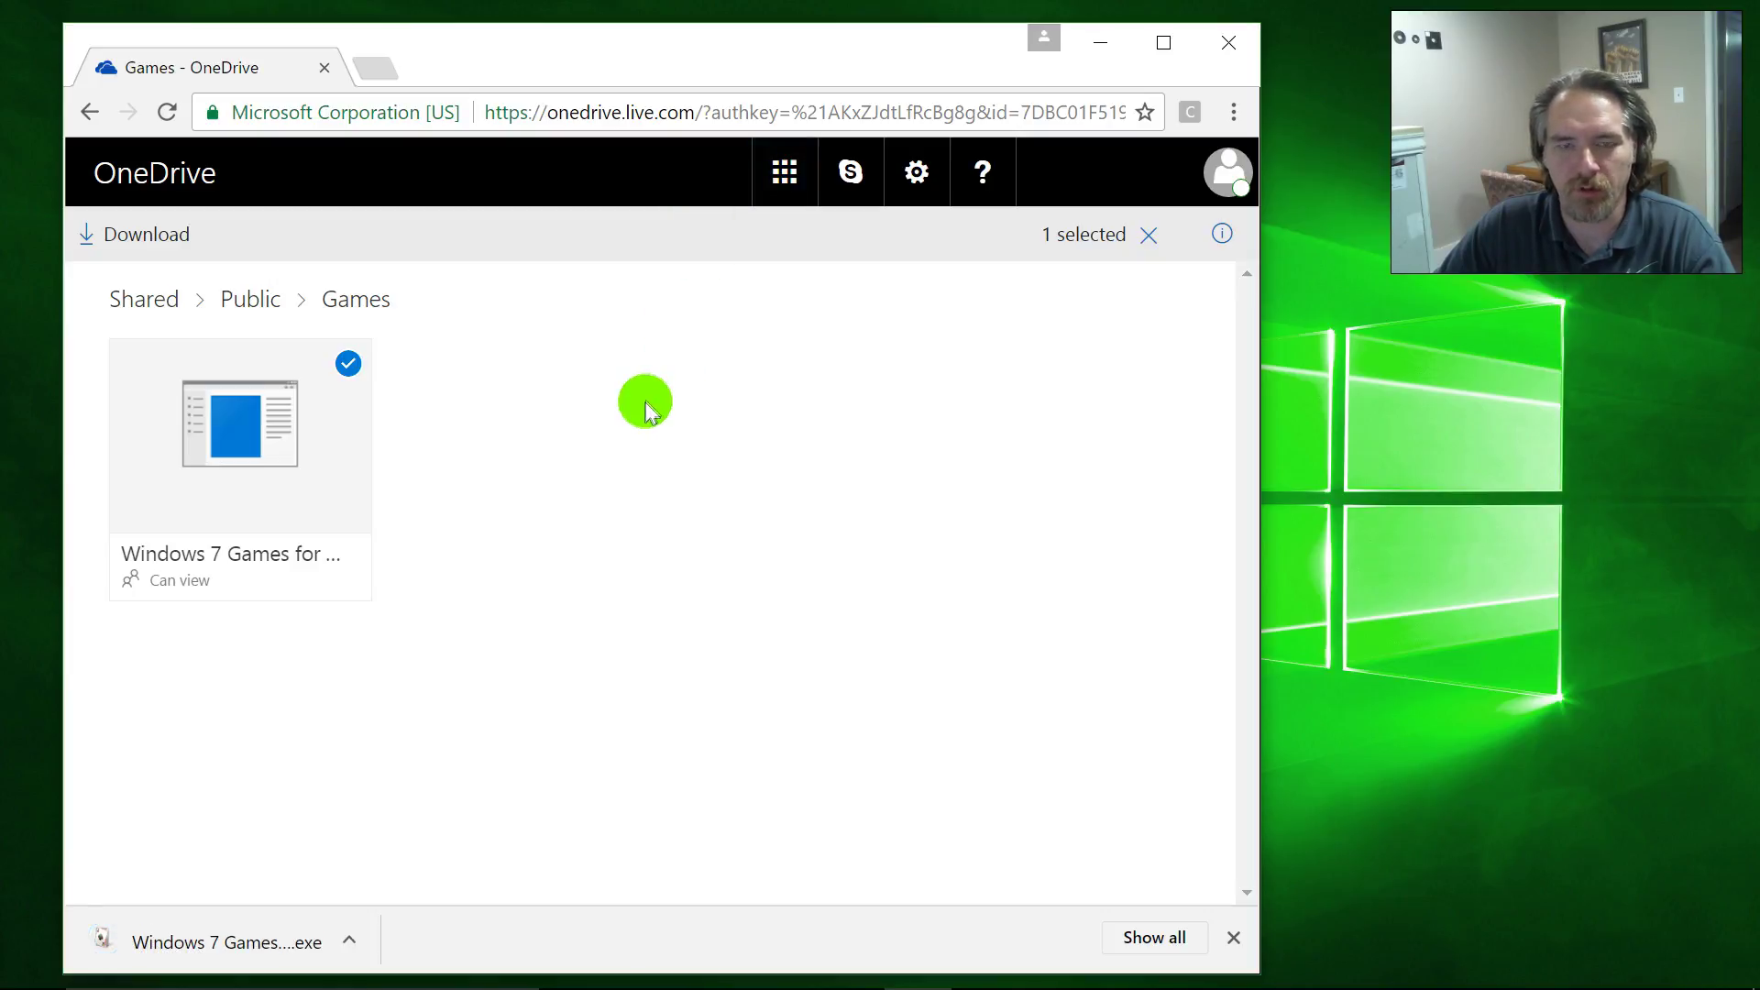
Run the downloaded installer, minimize Chrome, and confirm English as the setup language
click(234, 956)
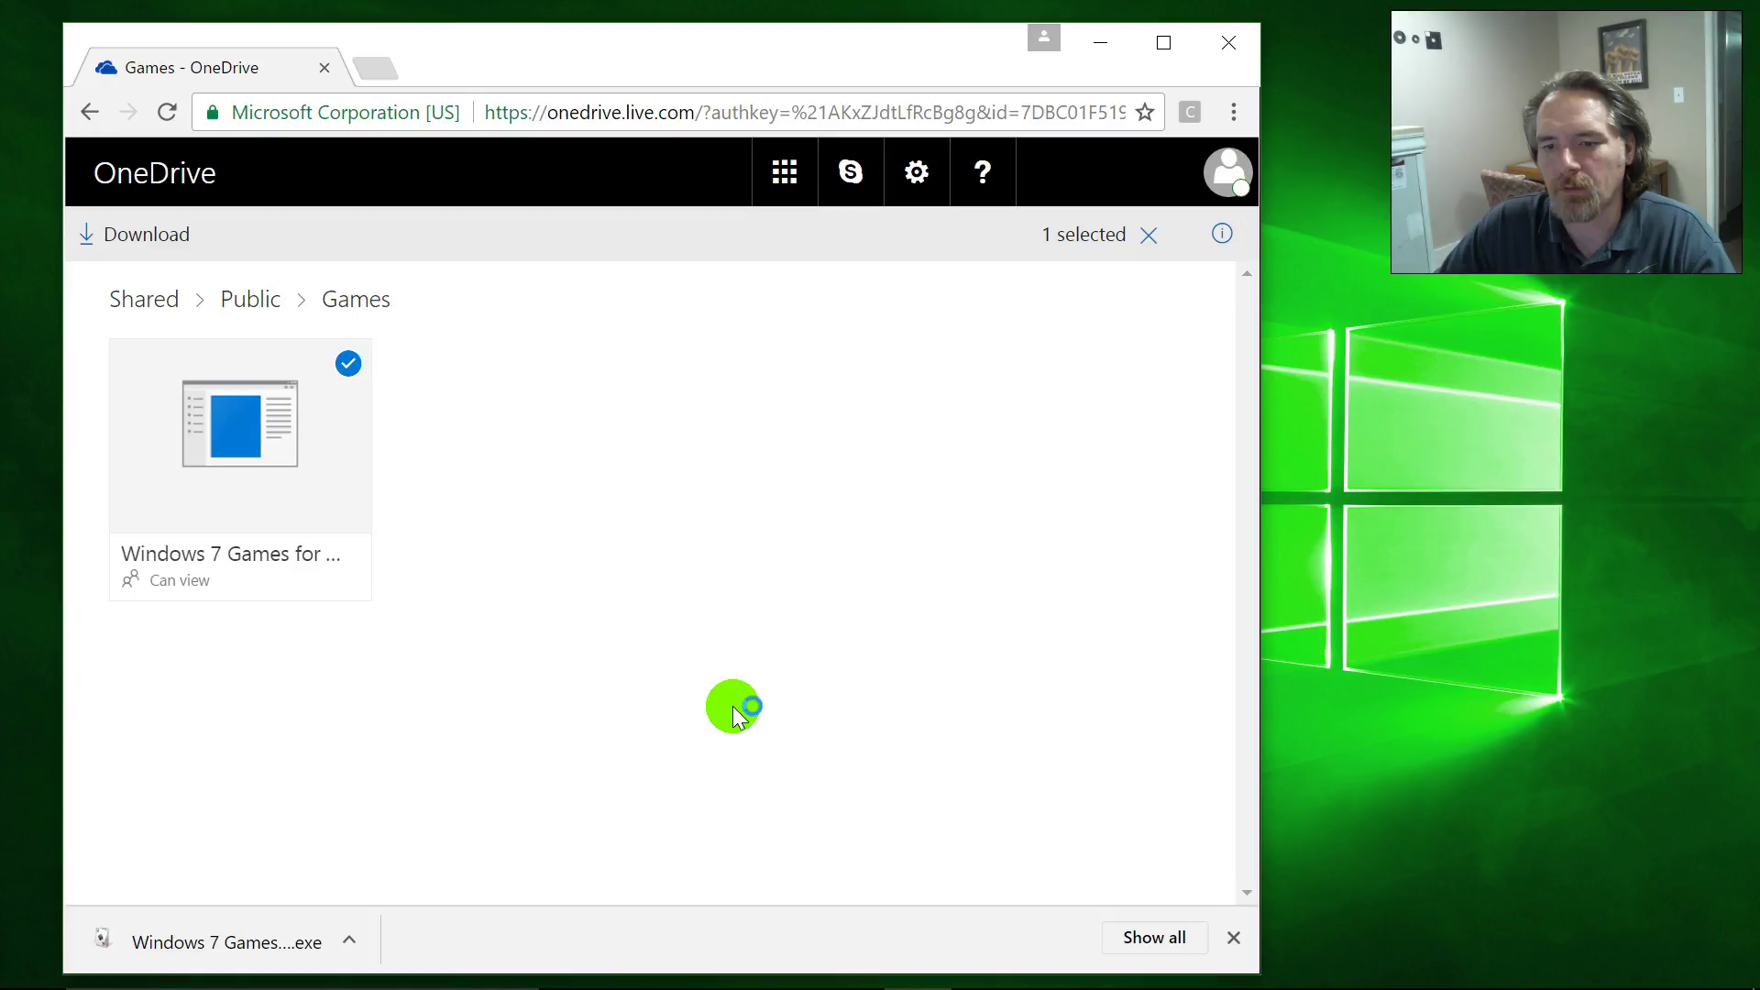
click(1097, 45)
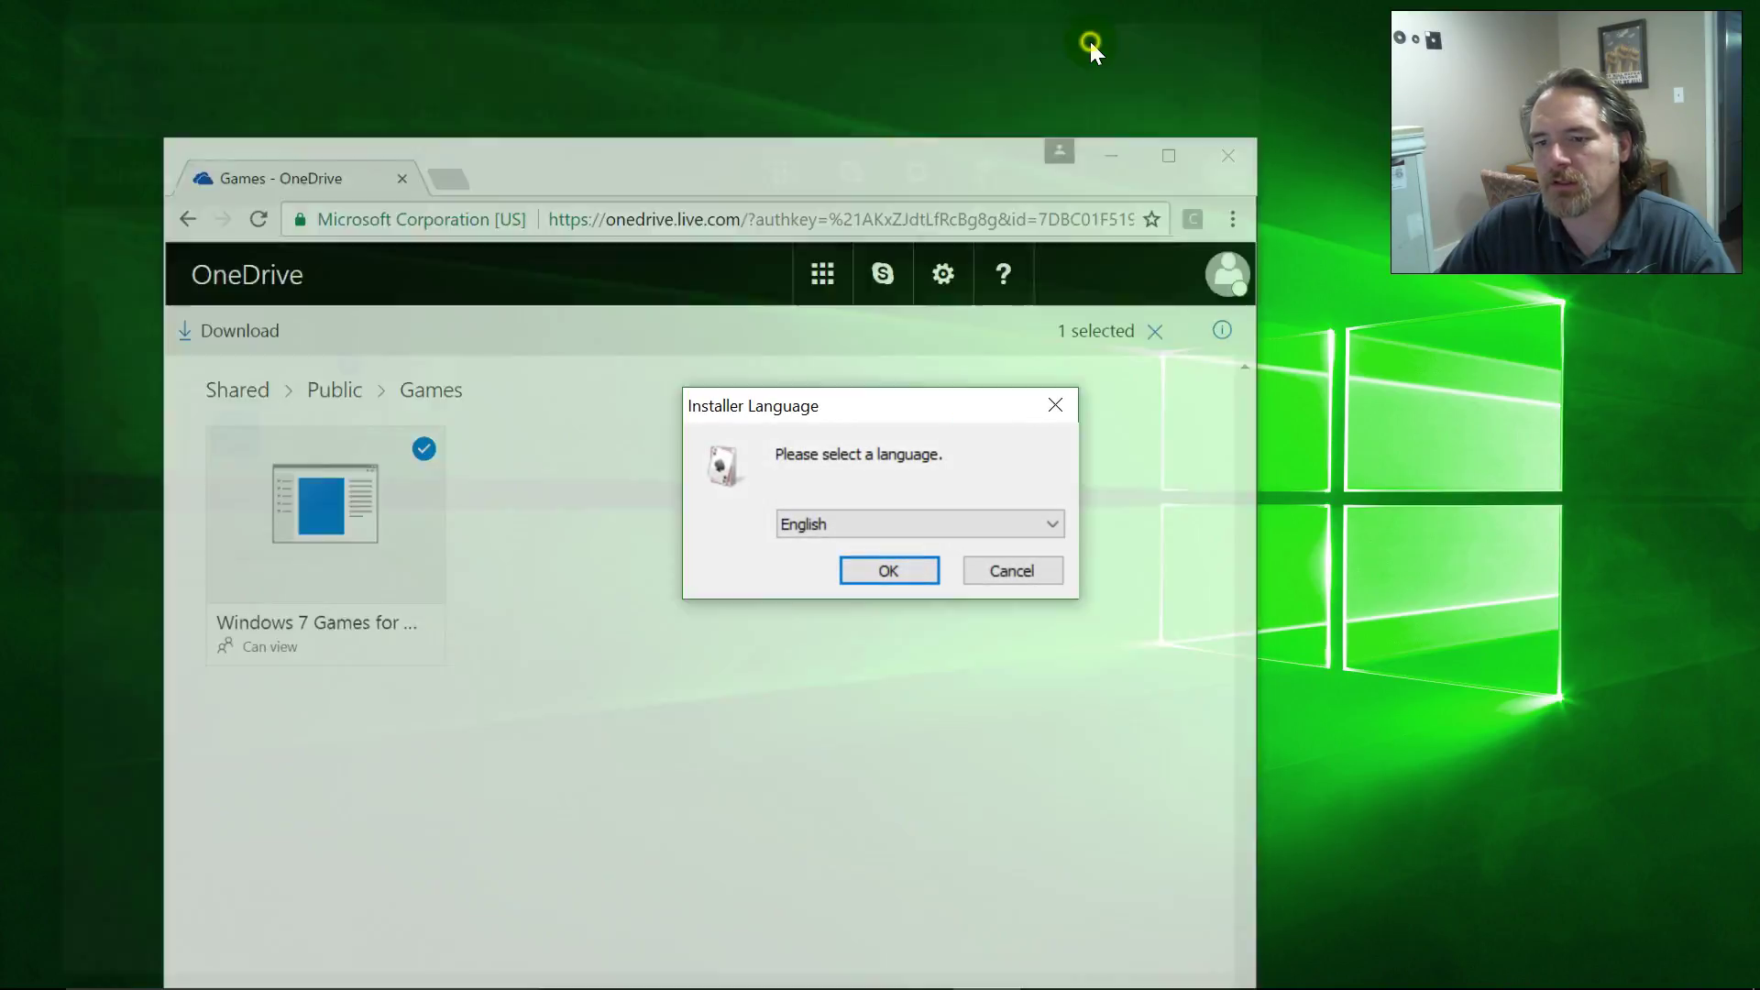
click(891, 575)
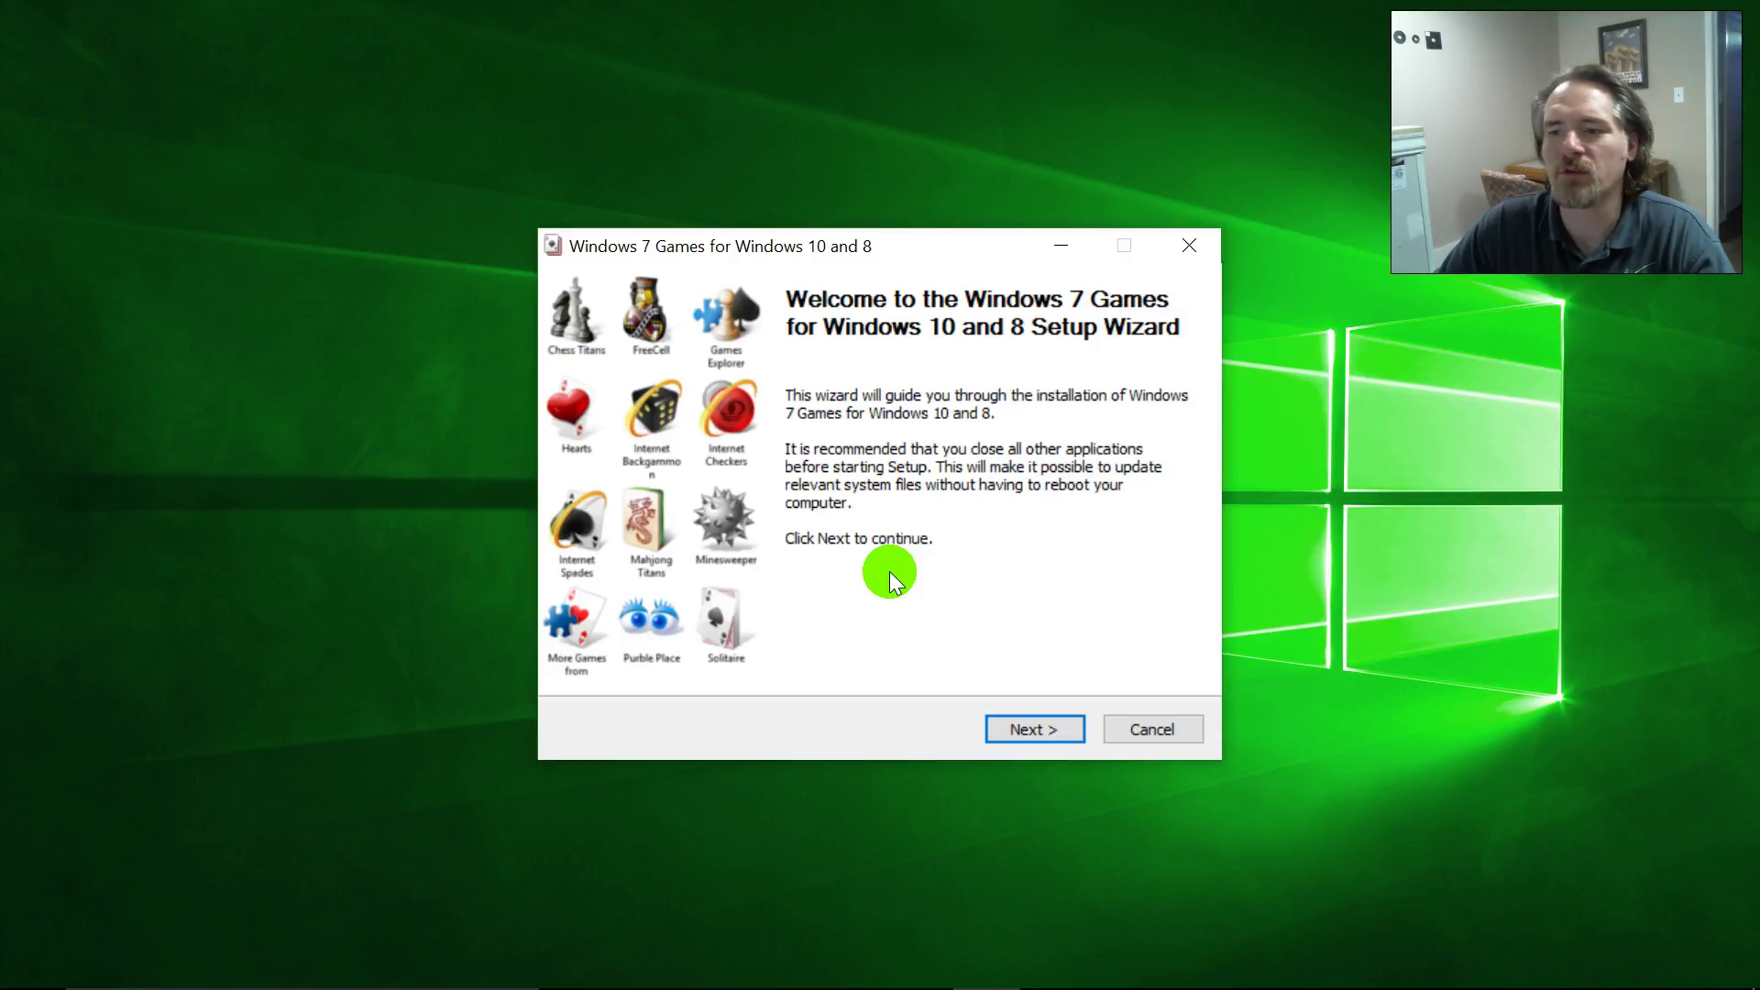
Install all the games with default components, decline Winaero Tweaker, and finish setup
click(1042, 725)
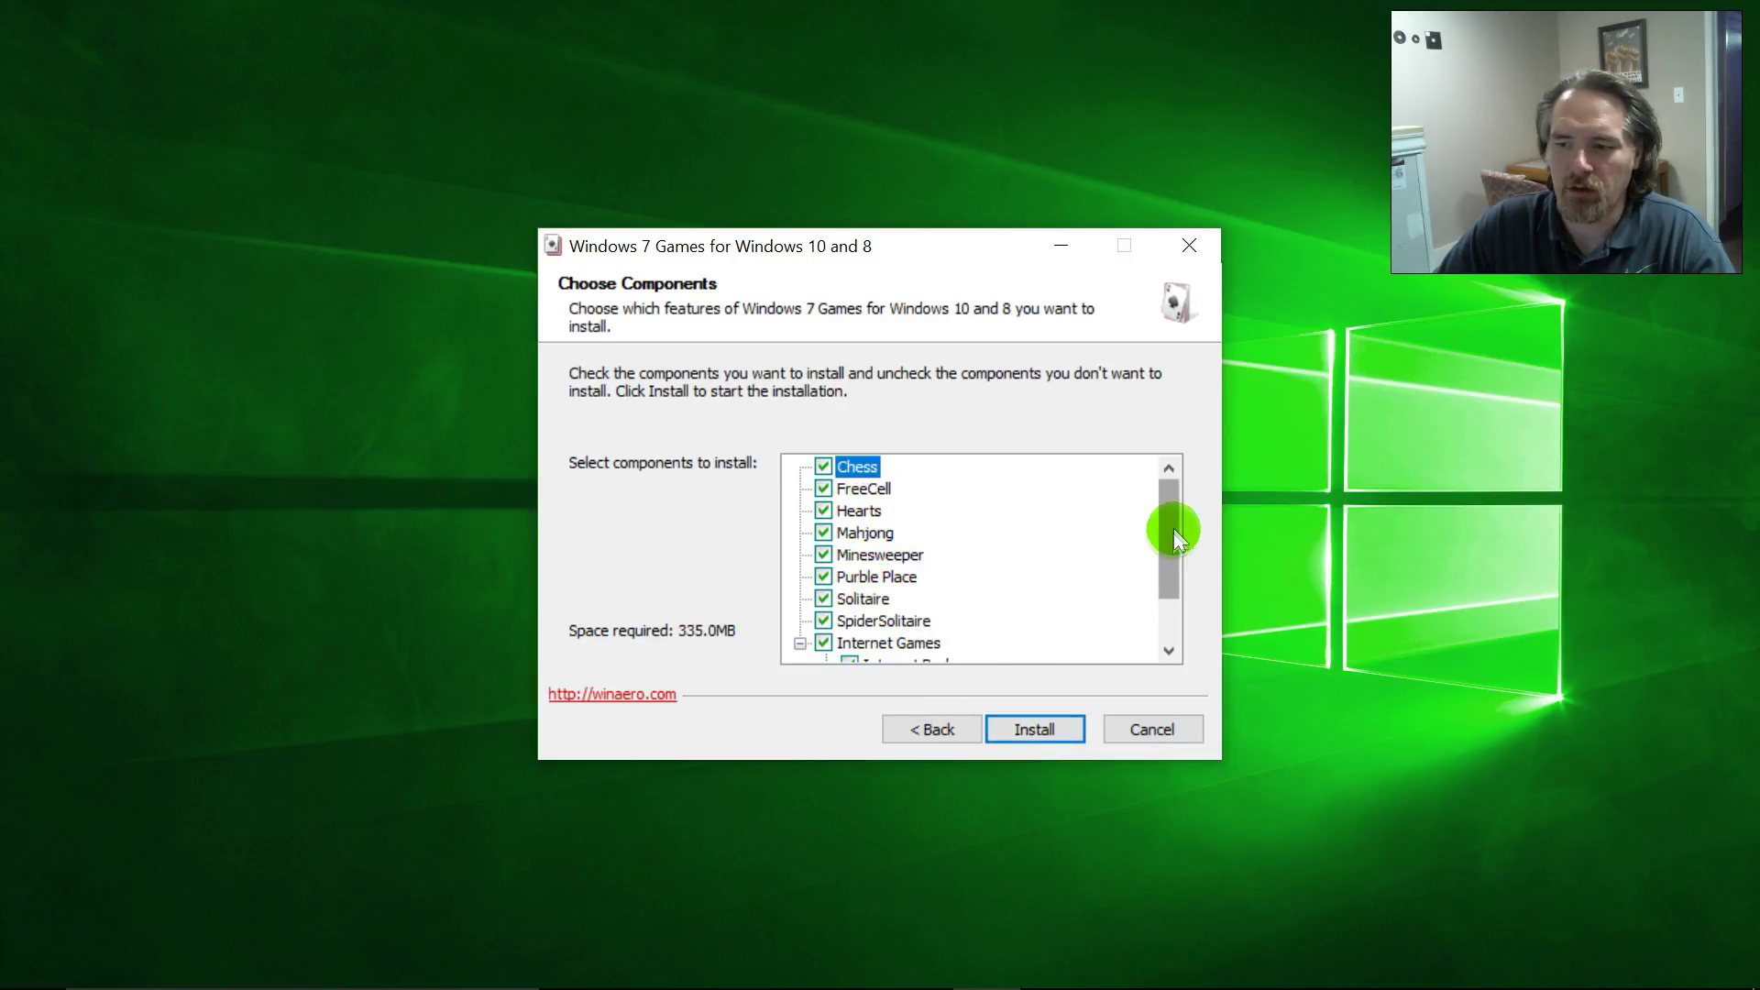
mouse_move(1172, 578)
mouse_down()
mouse_move(1172, 656)
mouse_move(1198, 494)
mouse_up()
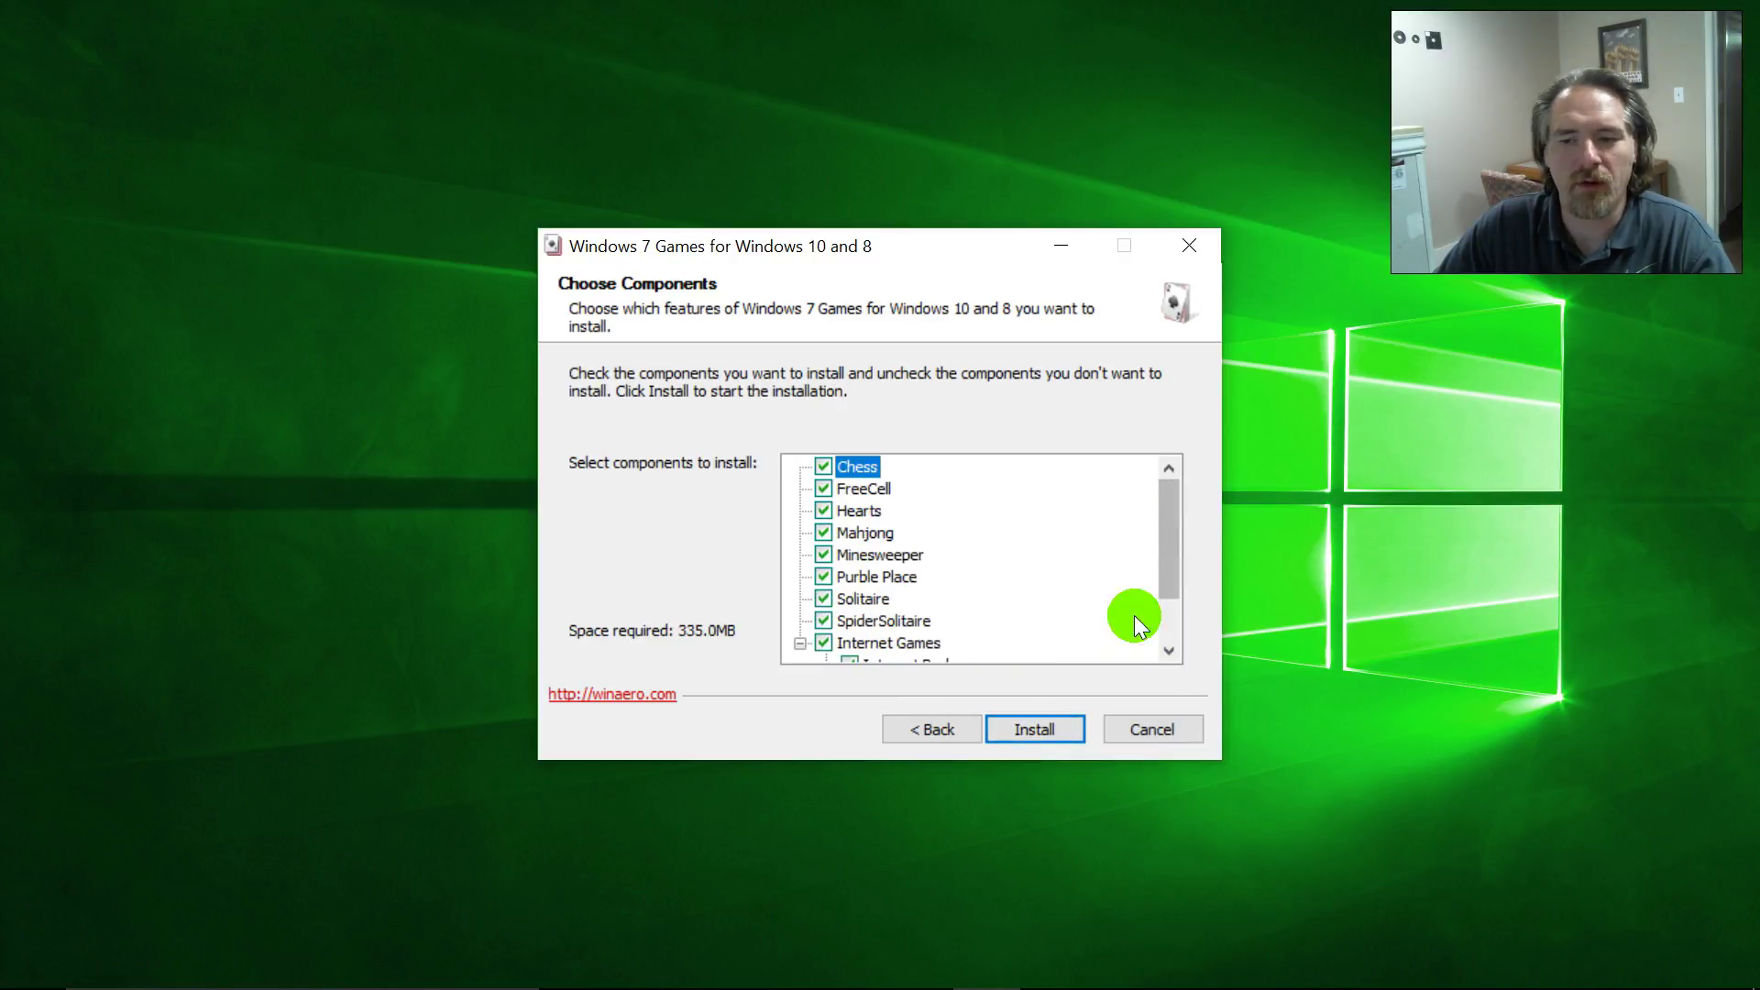
click(1038, 733)
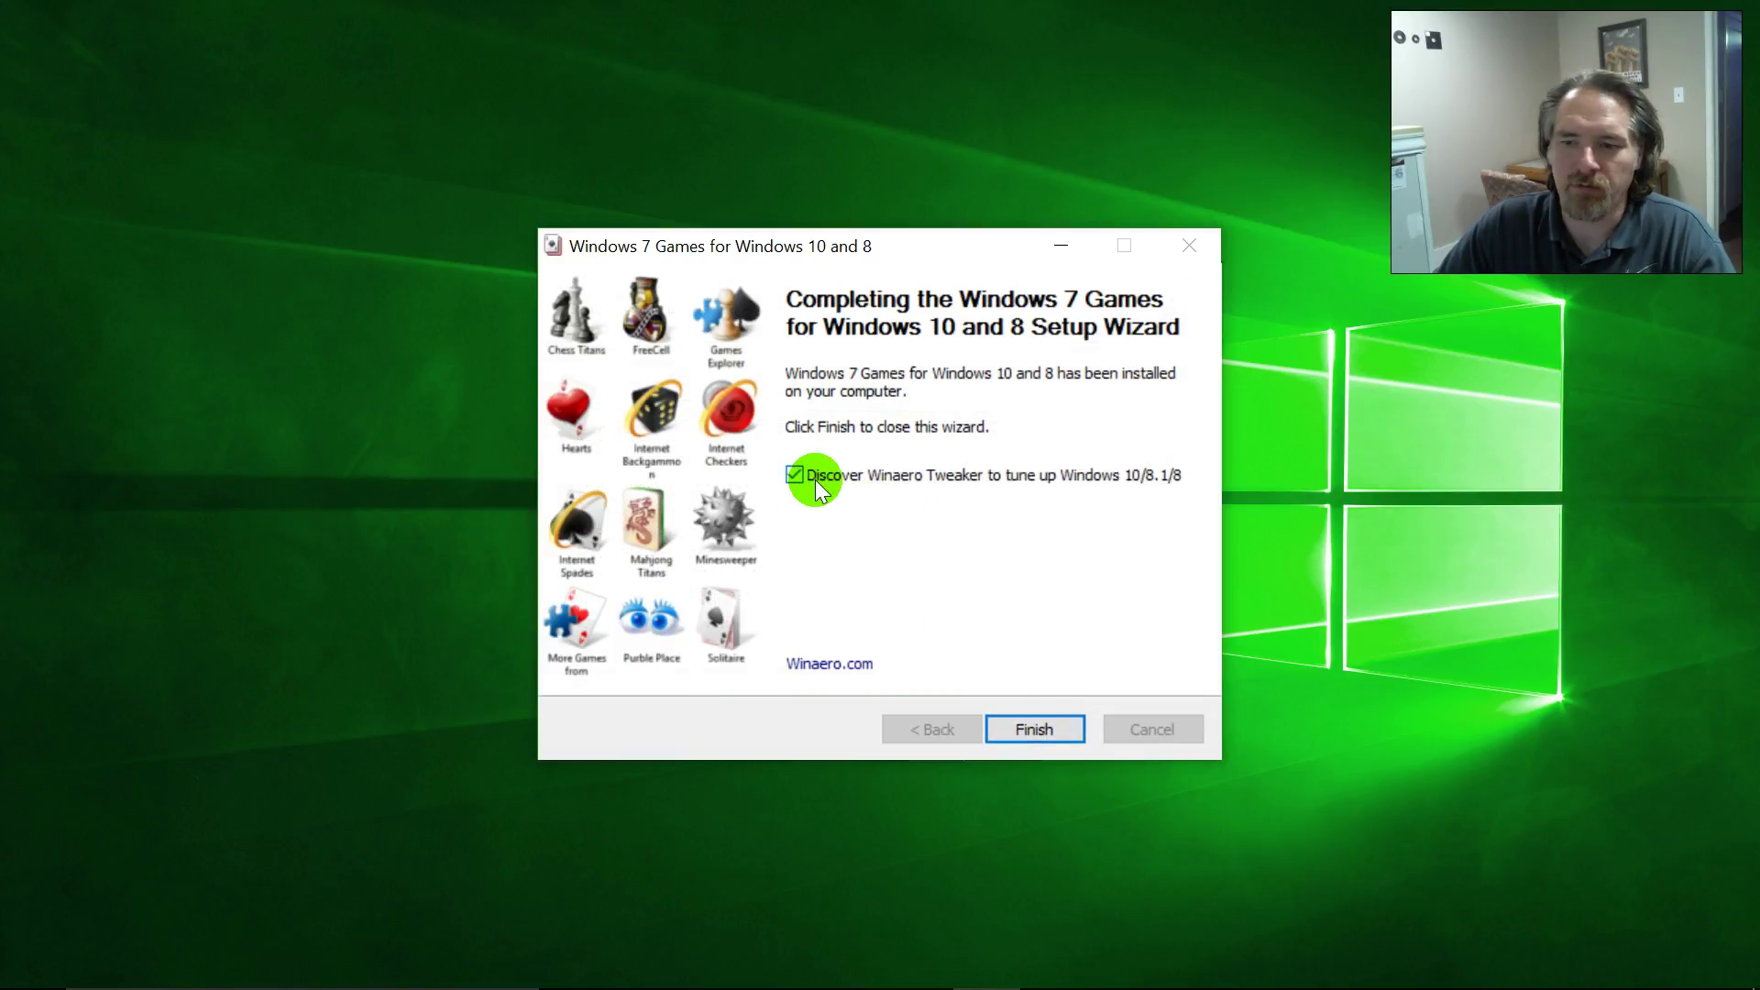
click(794, 476)
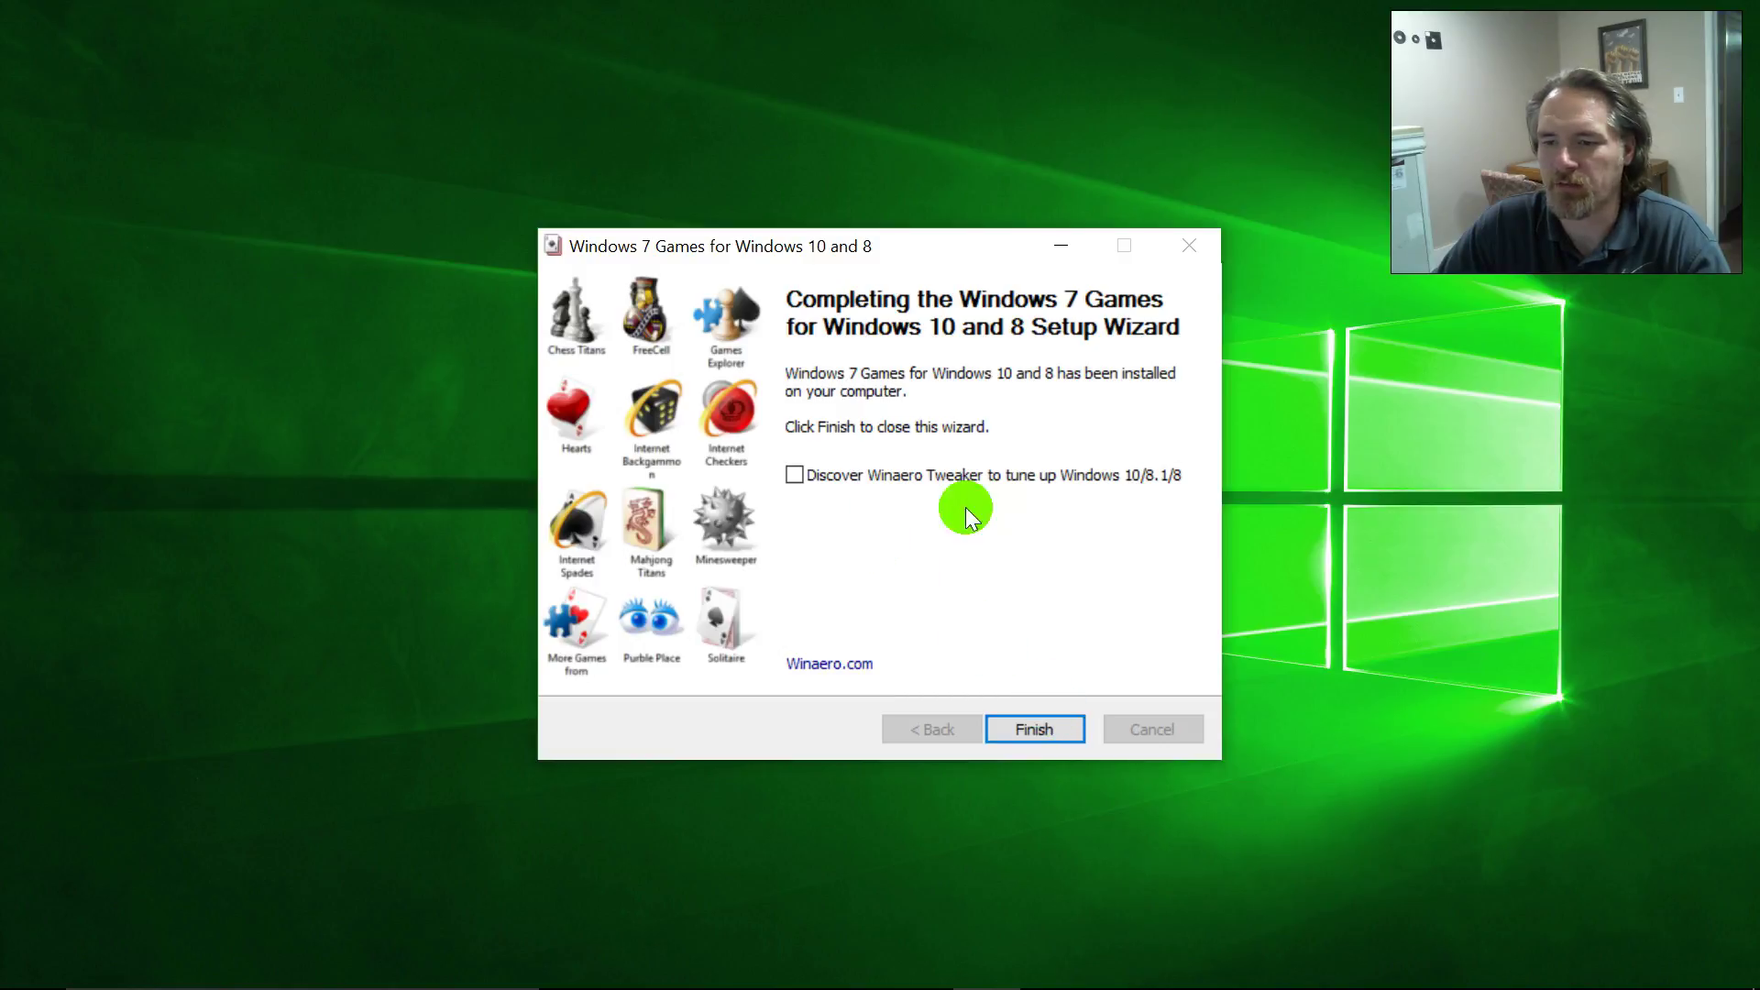
click(1034, 730)
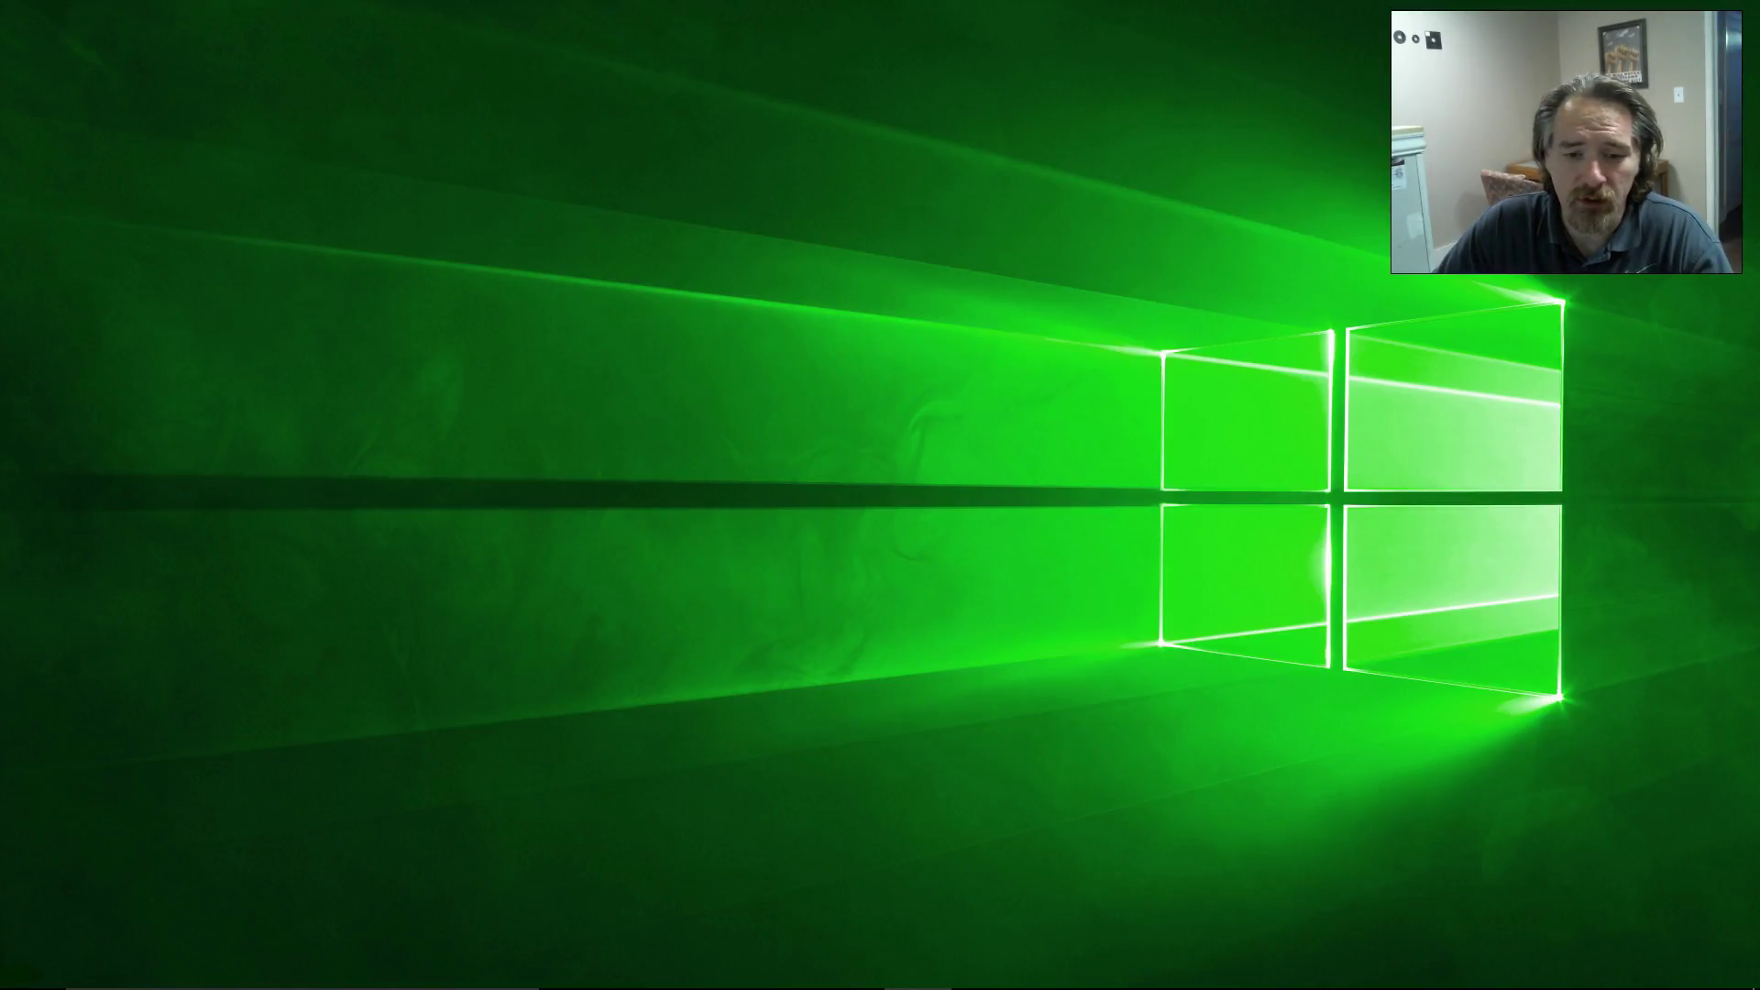
Find the Games folder in the Start menu's app list and expand it
click(33, 963)
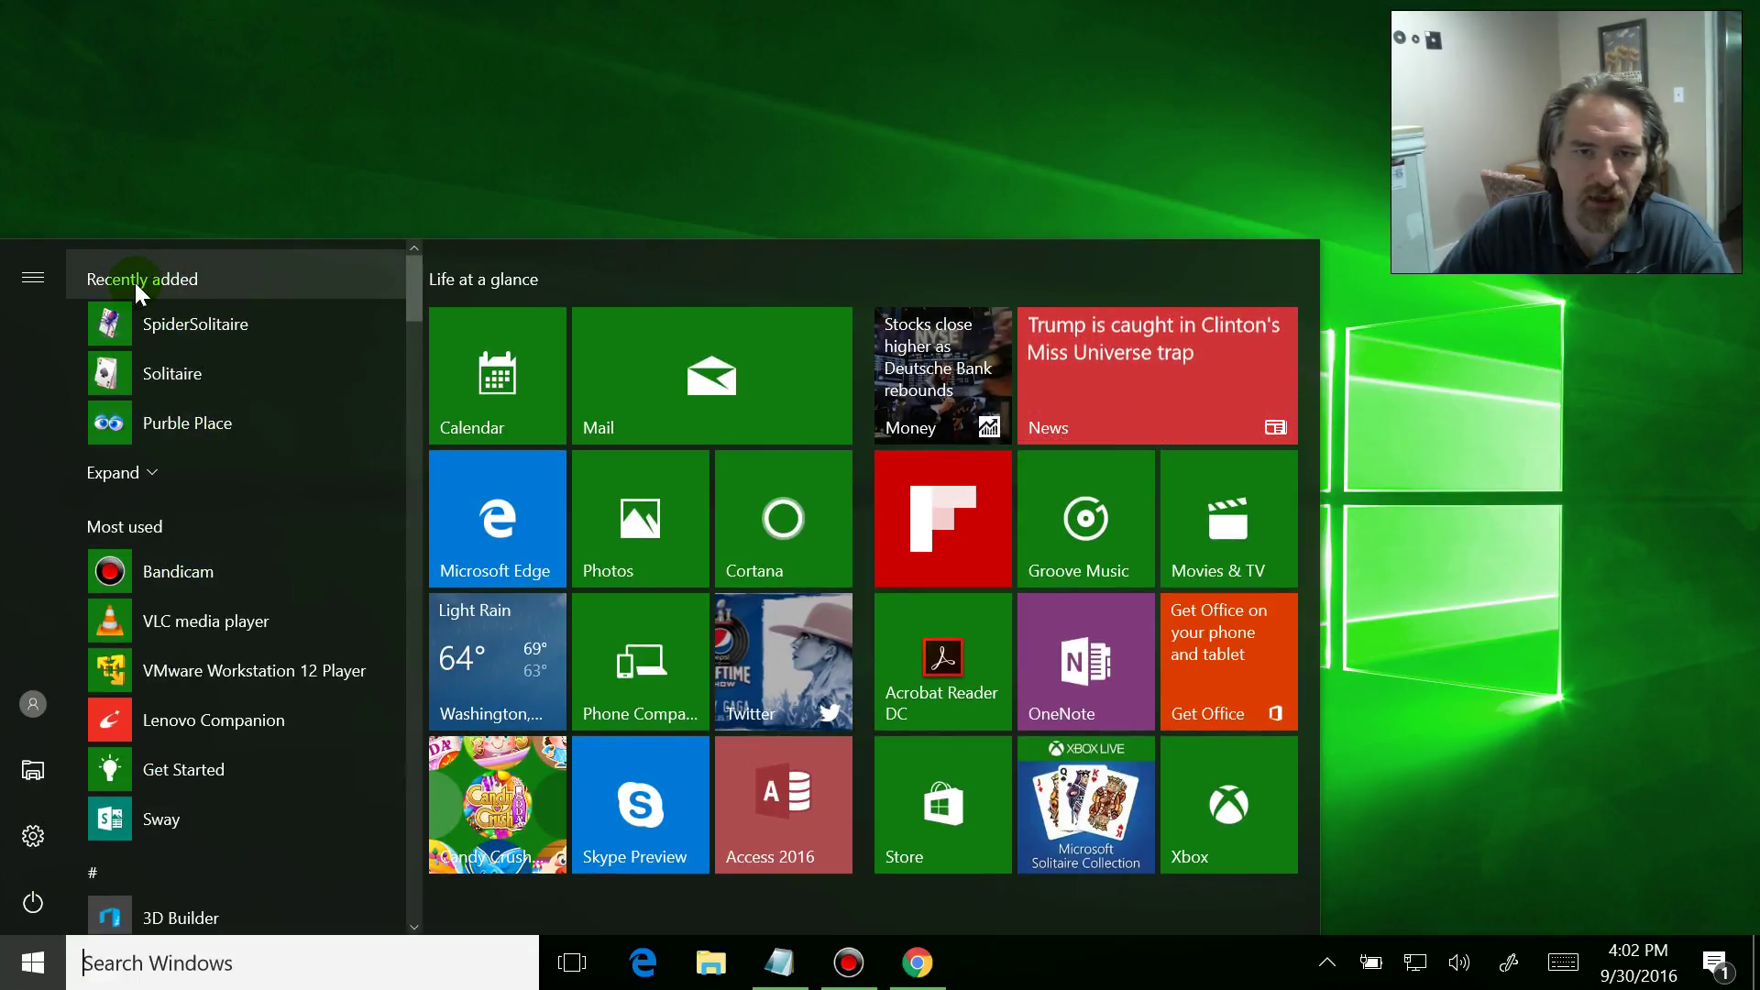
click(138, 477)
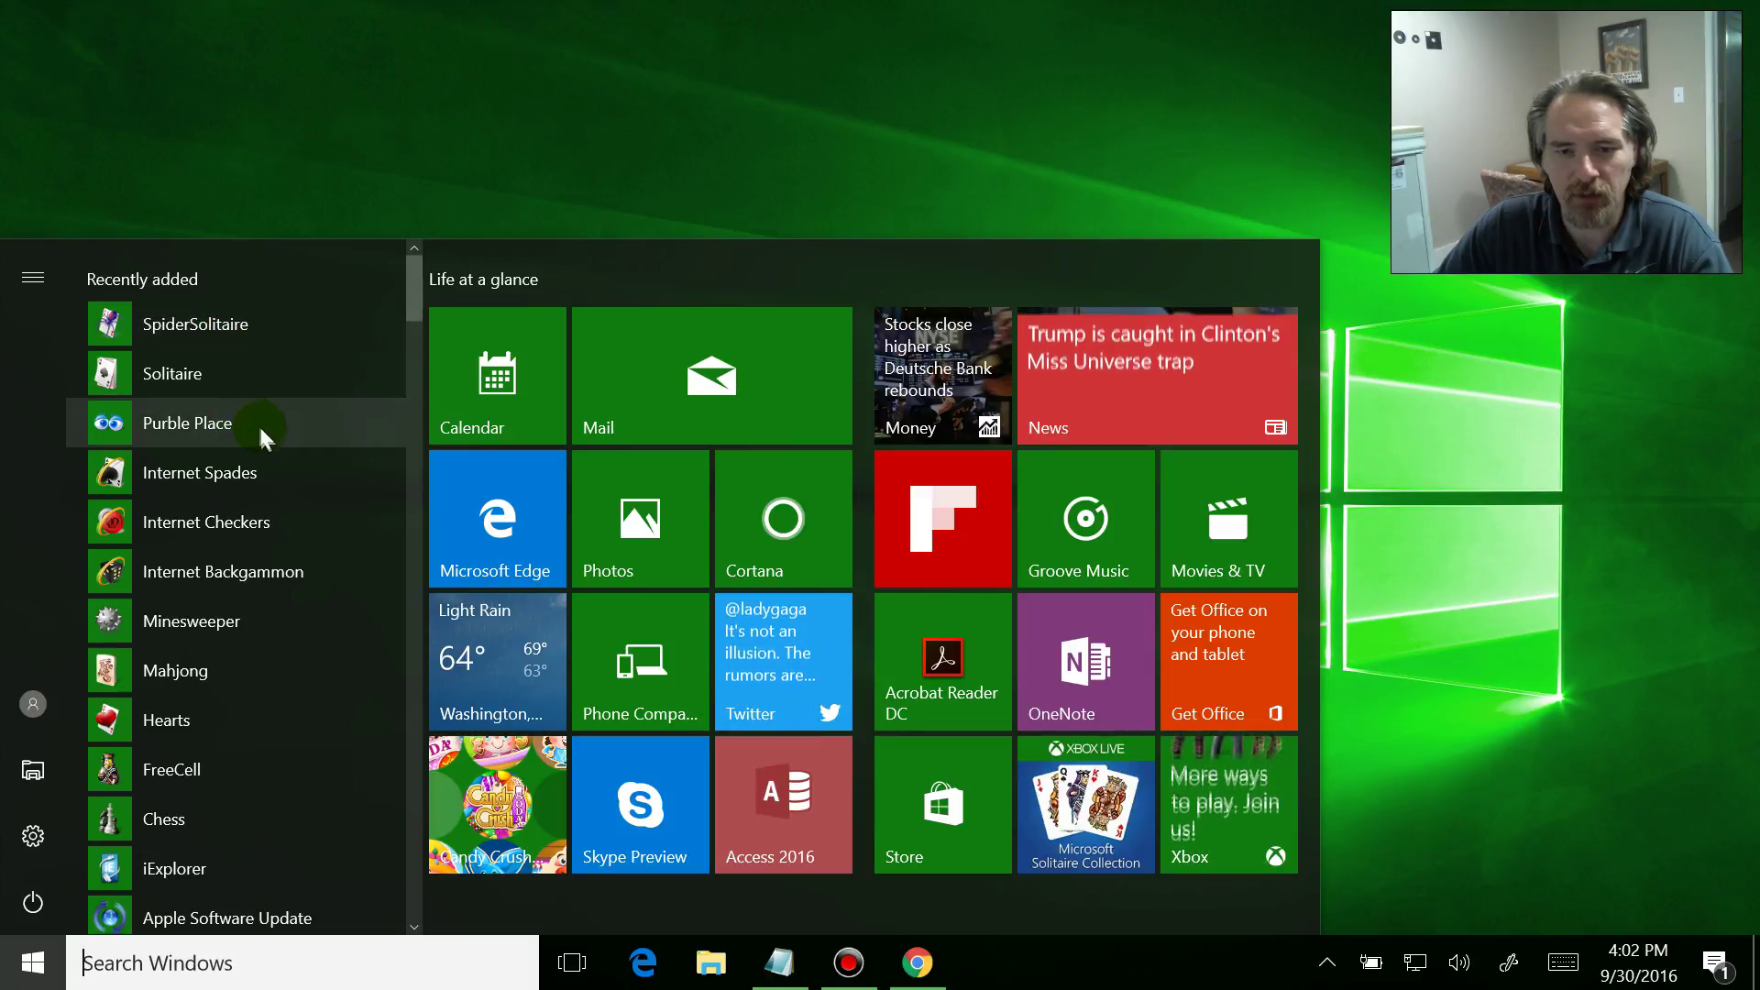
scroll(299, 485, down, 2)
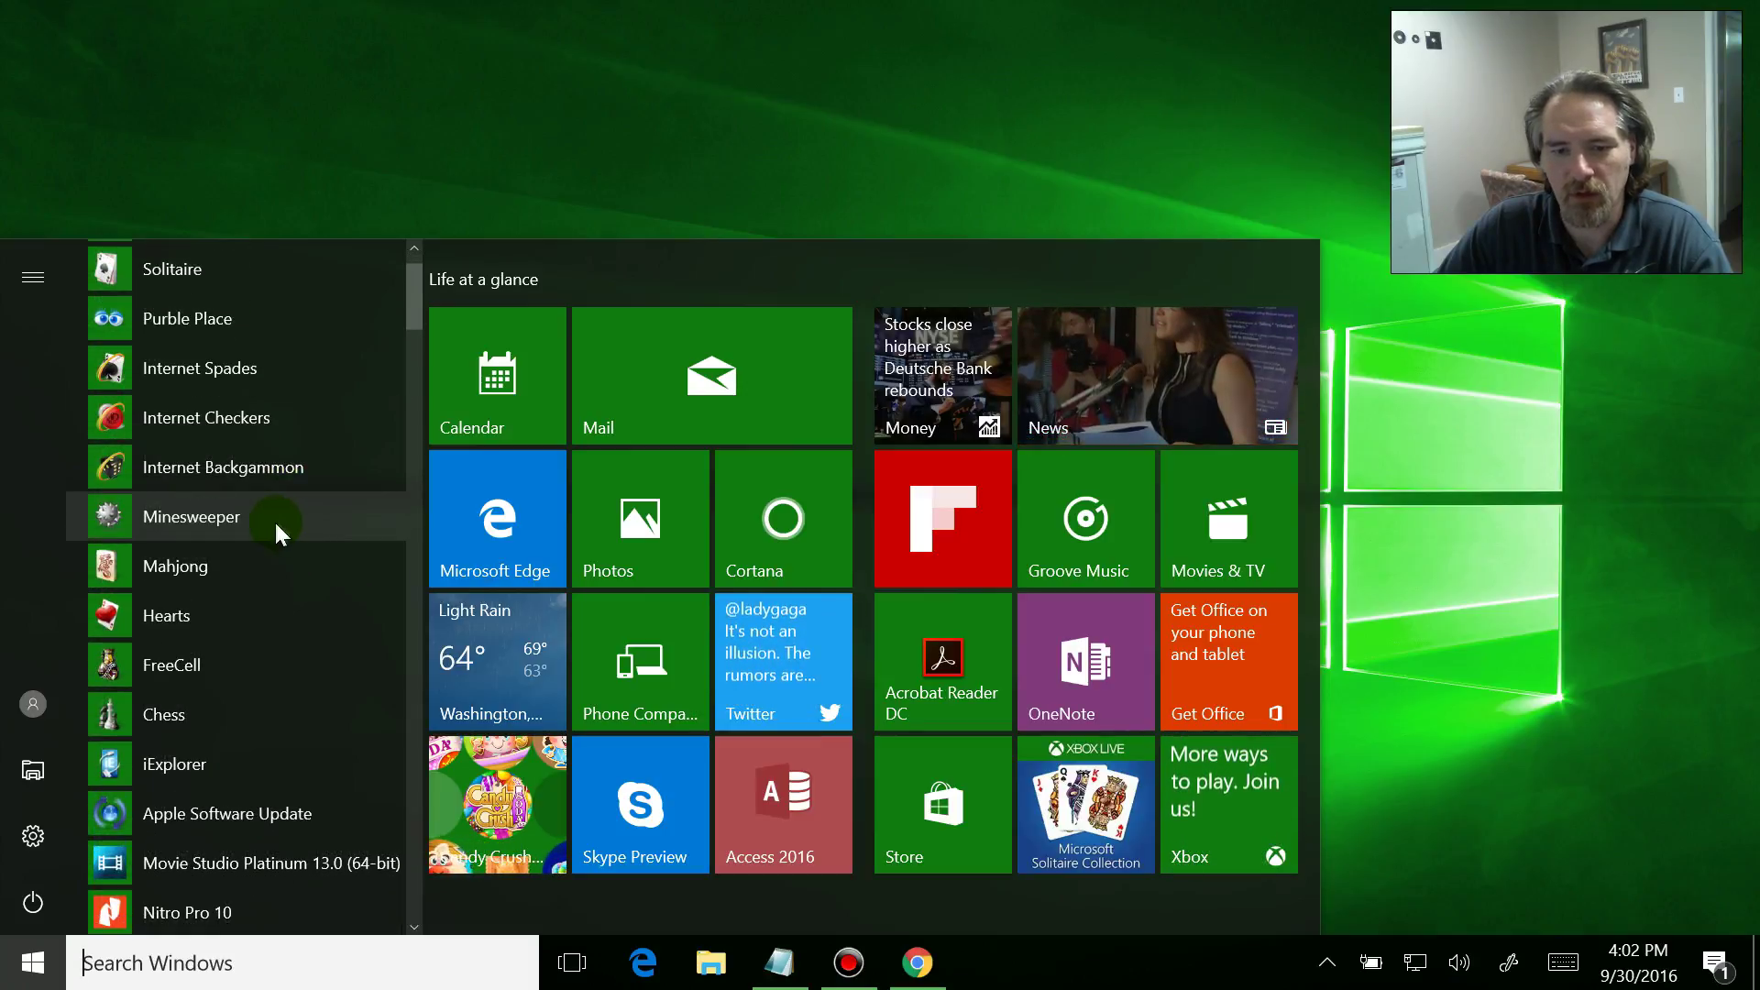
scroll(315, 661, down, 2)
scroll(206, 723, up, 3)
click(256, 280)
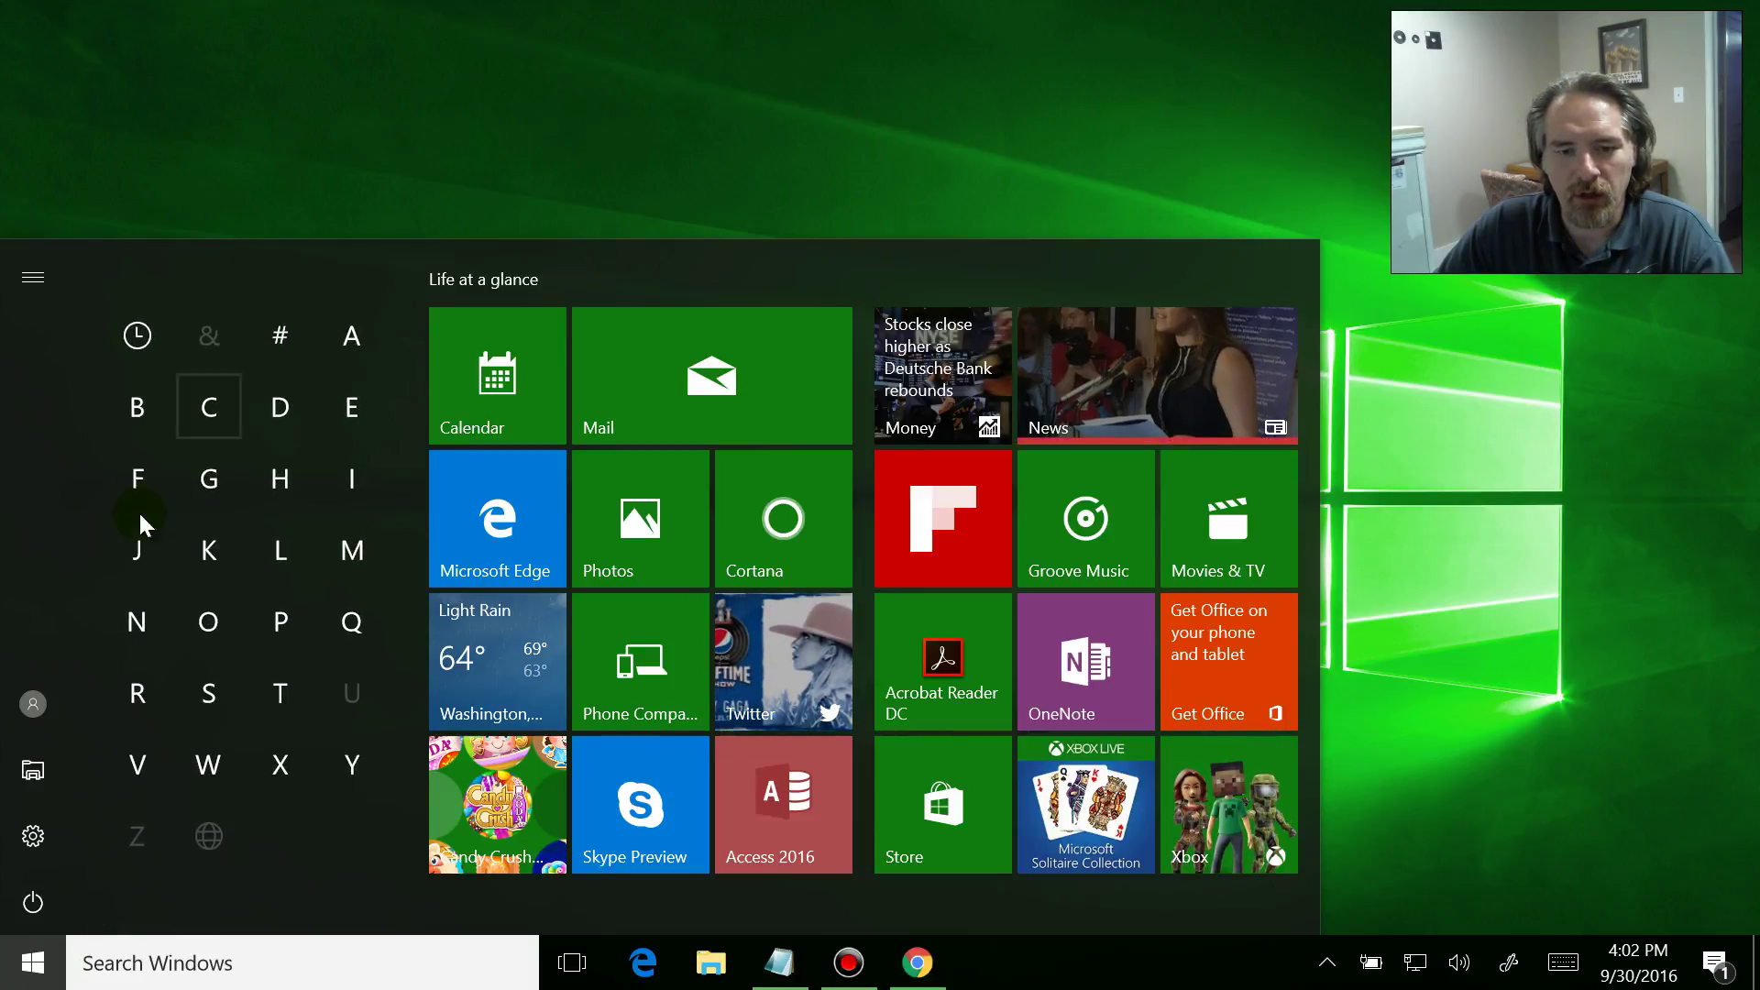
click(32, 960)
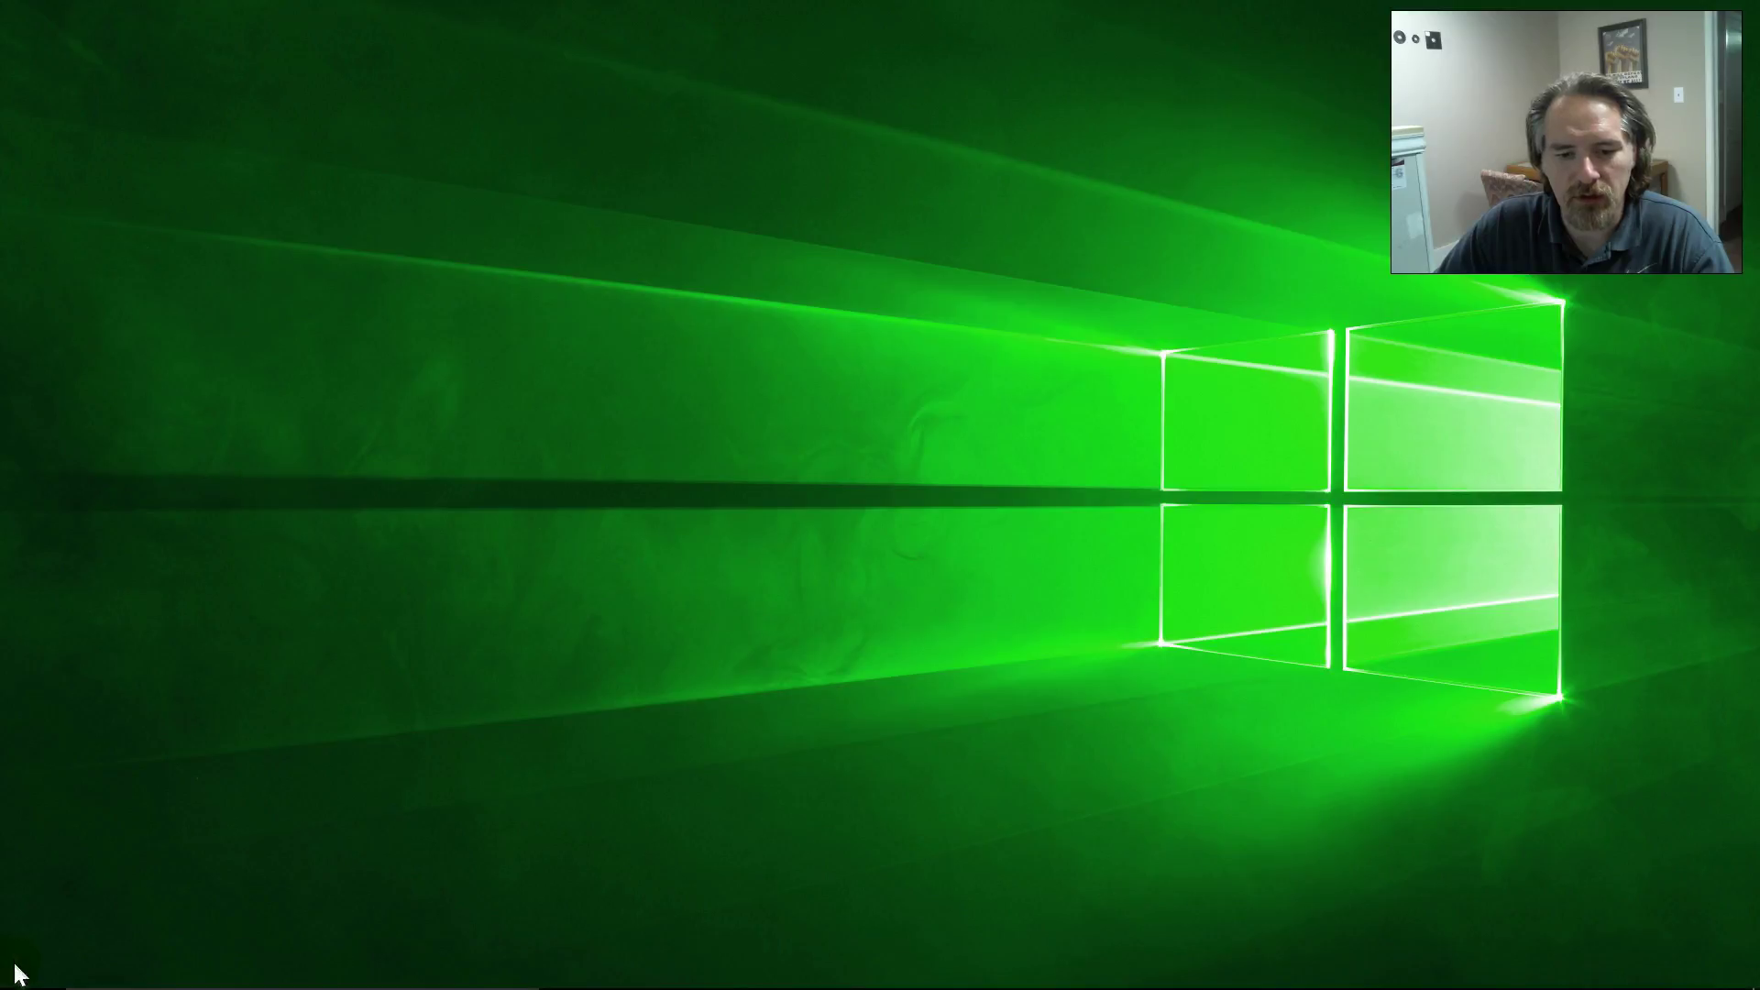
click(28, 967)
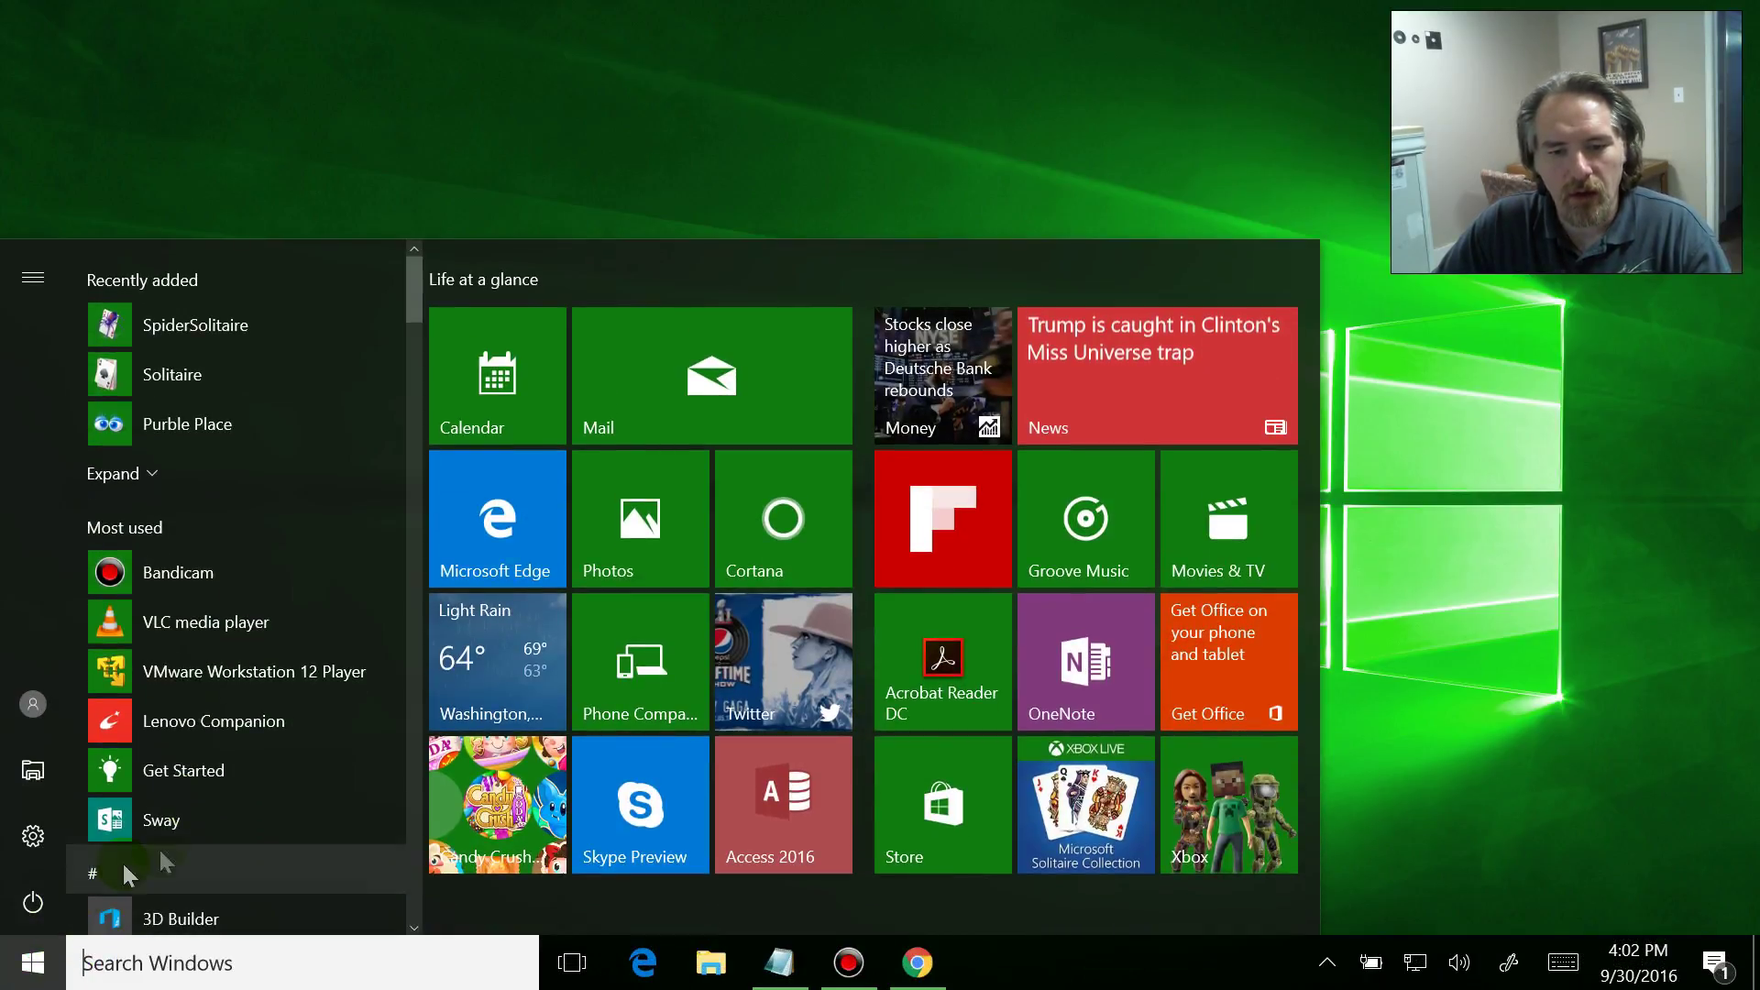
scroll(226, 730, down, 3)
scroll(227, 731, down, 3)
scroll(228, 747, down, 2)
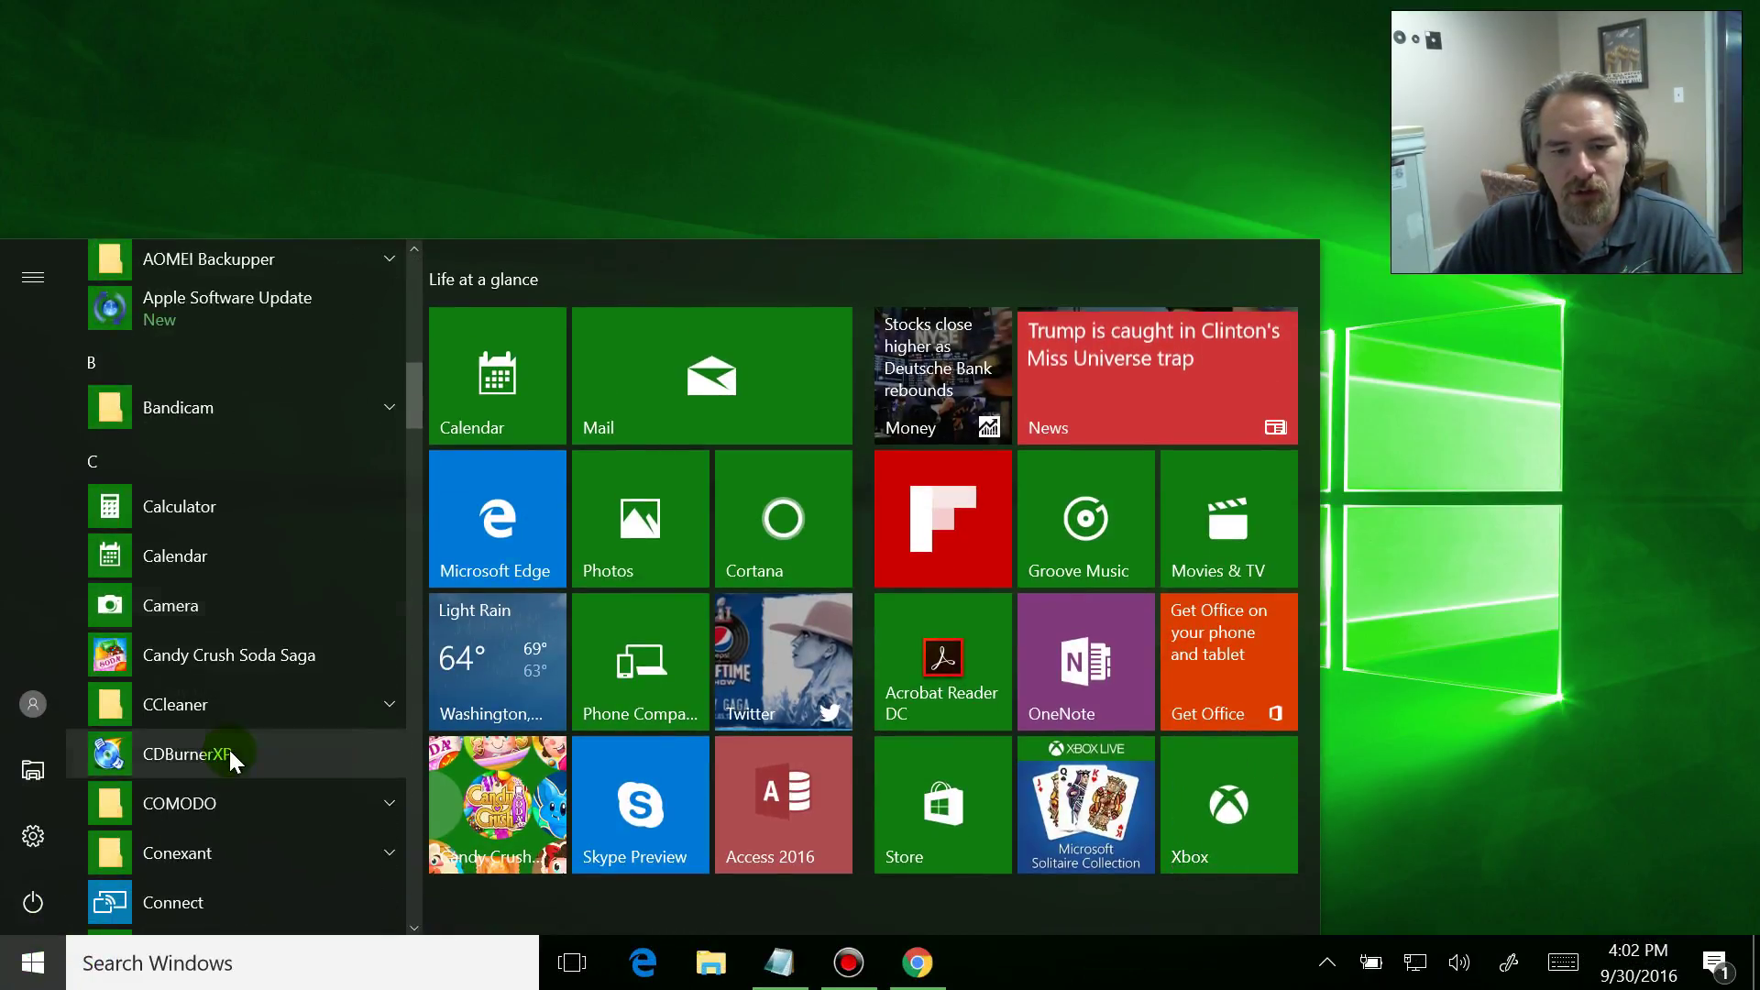
scroll(228, 747, down, 2)
scroll(229, 754, down, 3)
scroll(229, 755, down, 2)
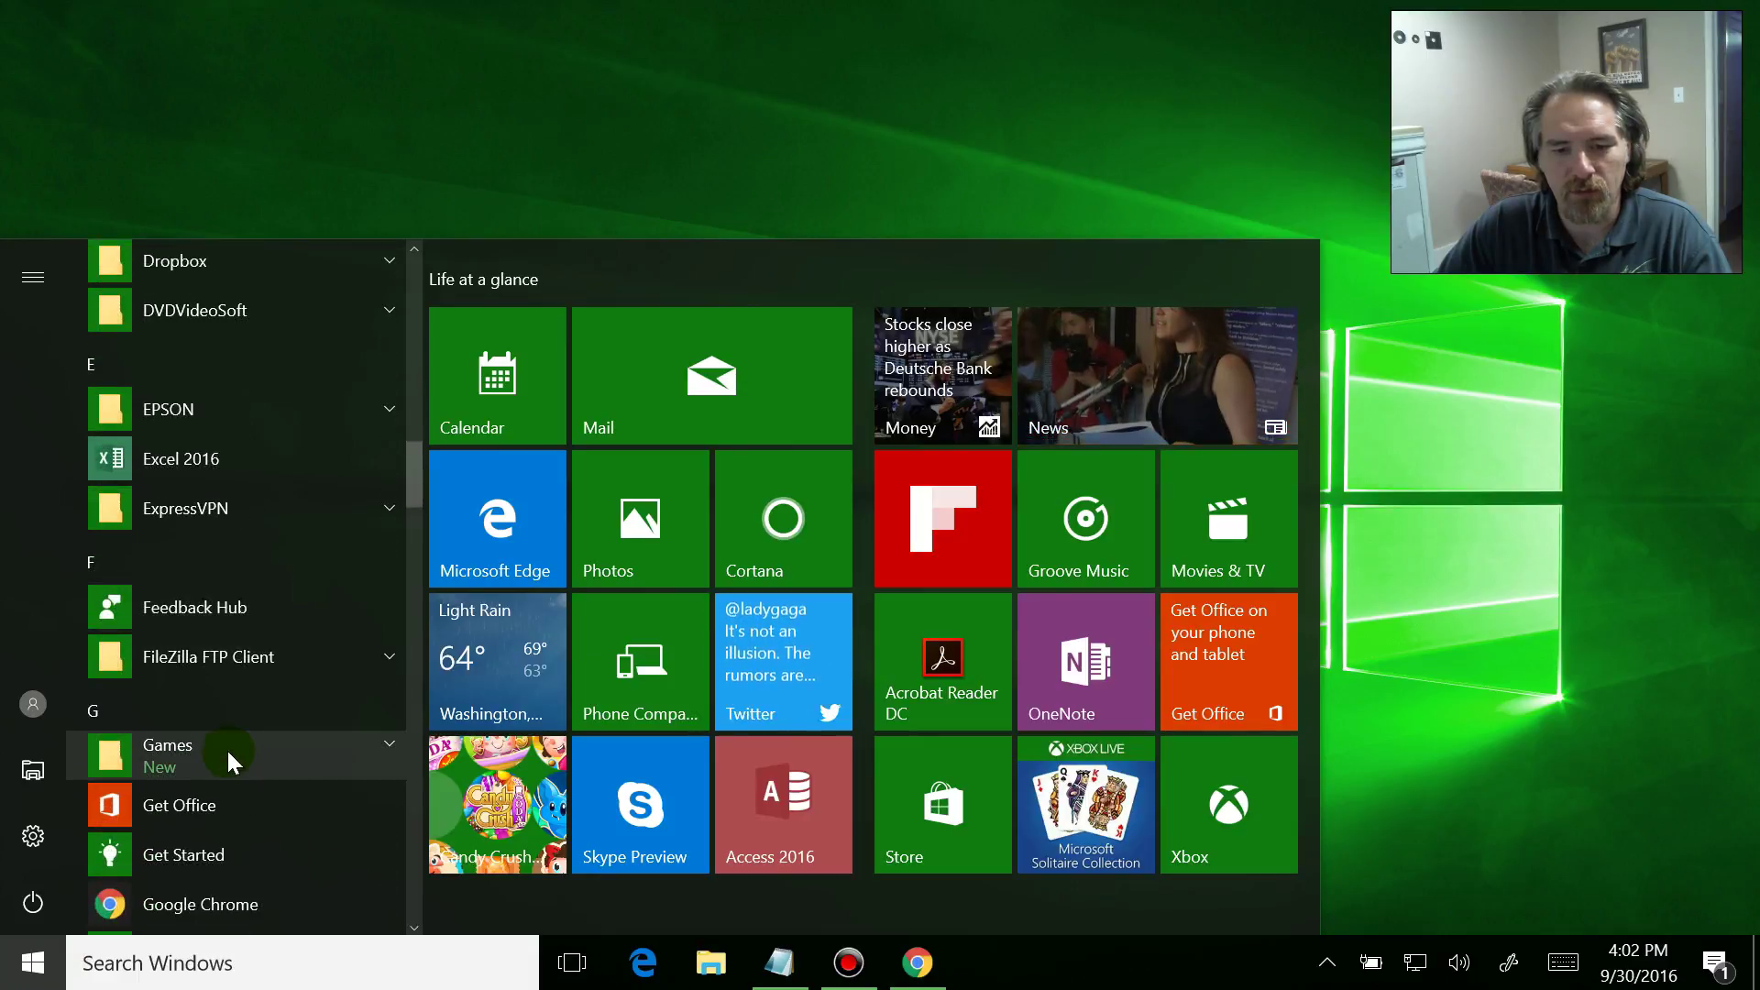
click(227, 751)
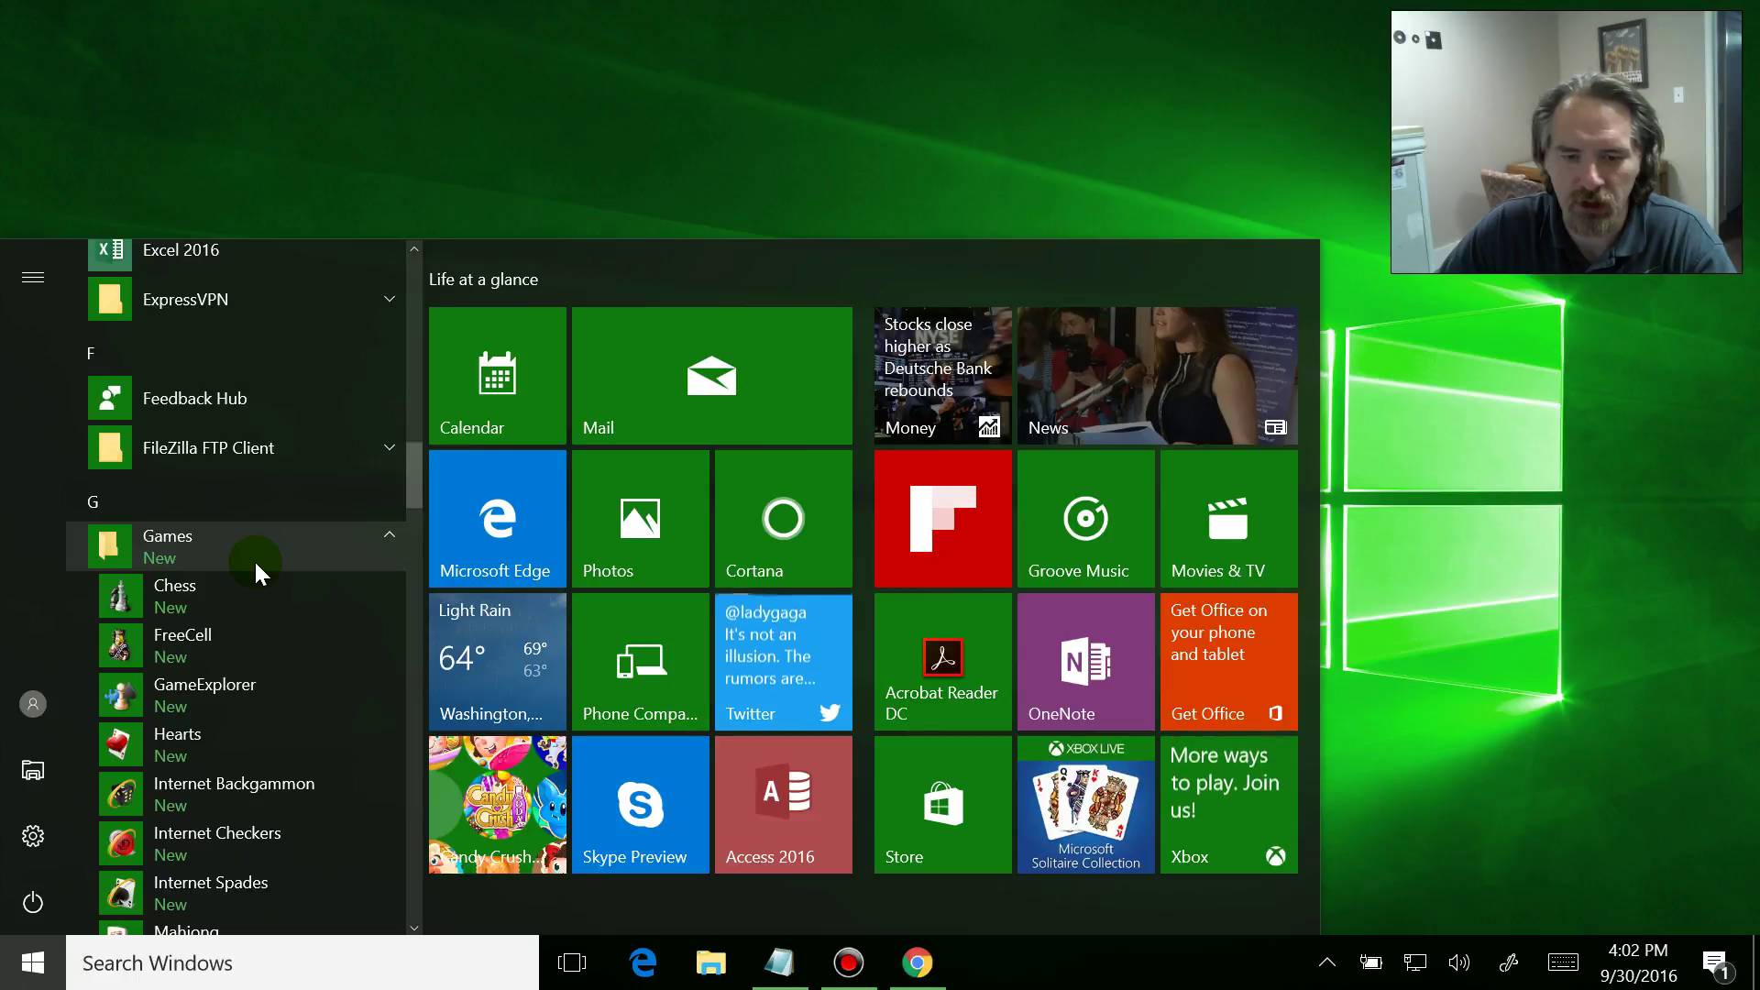
scroll(272, 567, down, 1)
scroll(279, 598, down, 2)
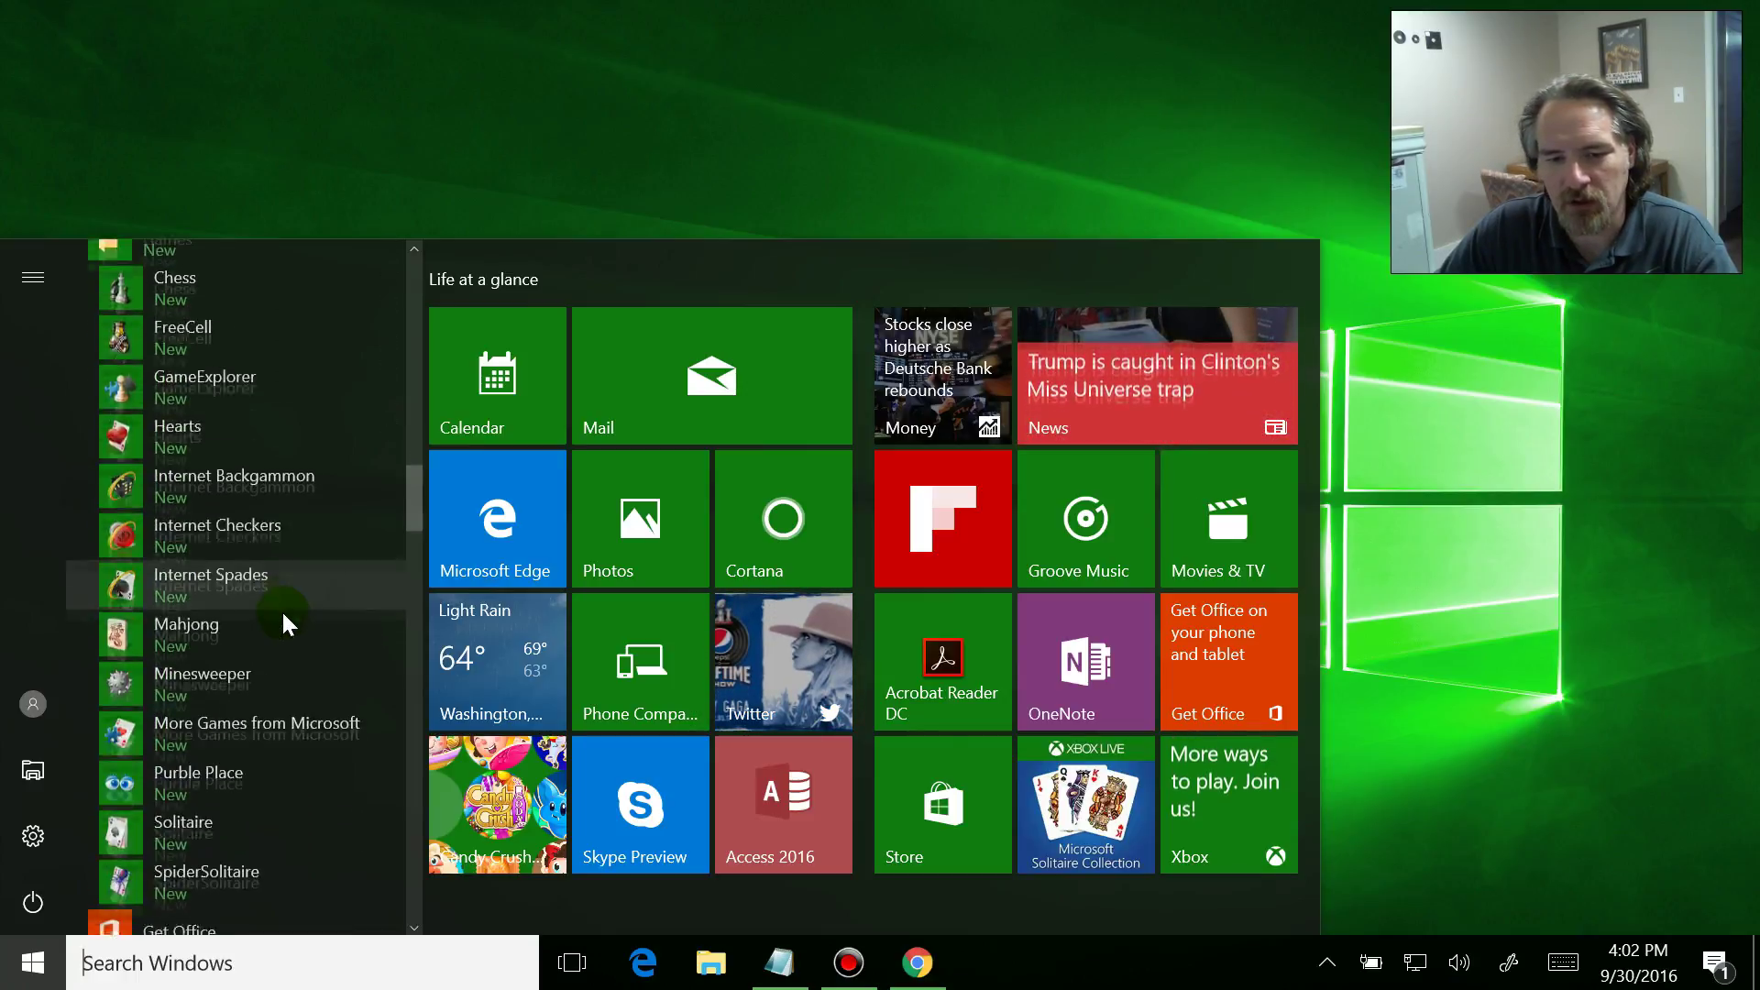
scroll(282, 610, down, 1)
scroll(282, 612, up, 1)
scroll(284, 612, up, 1)
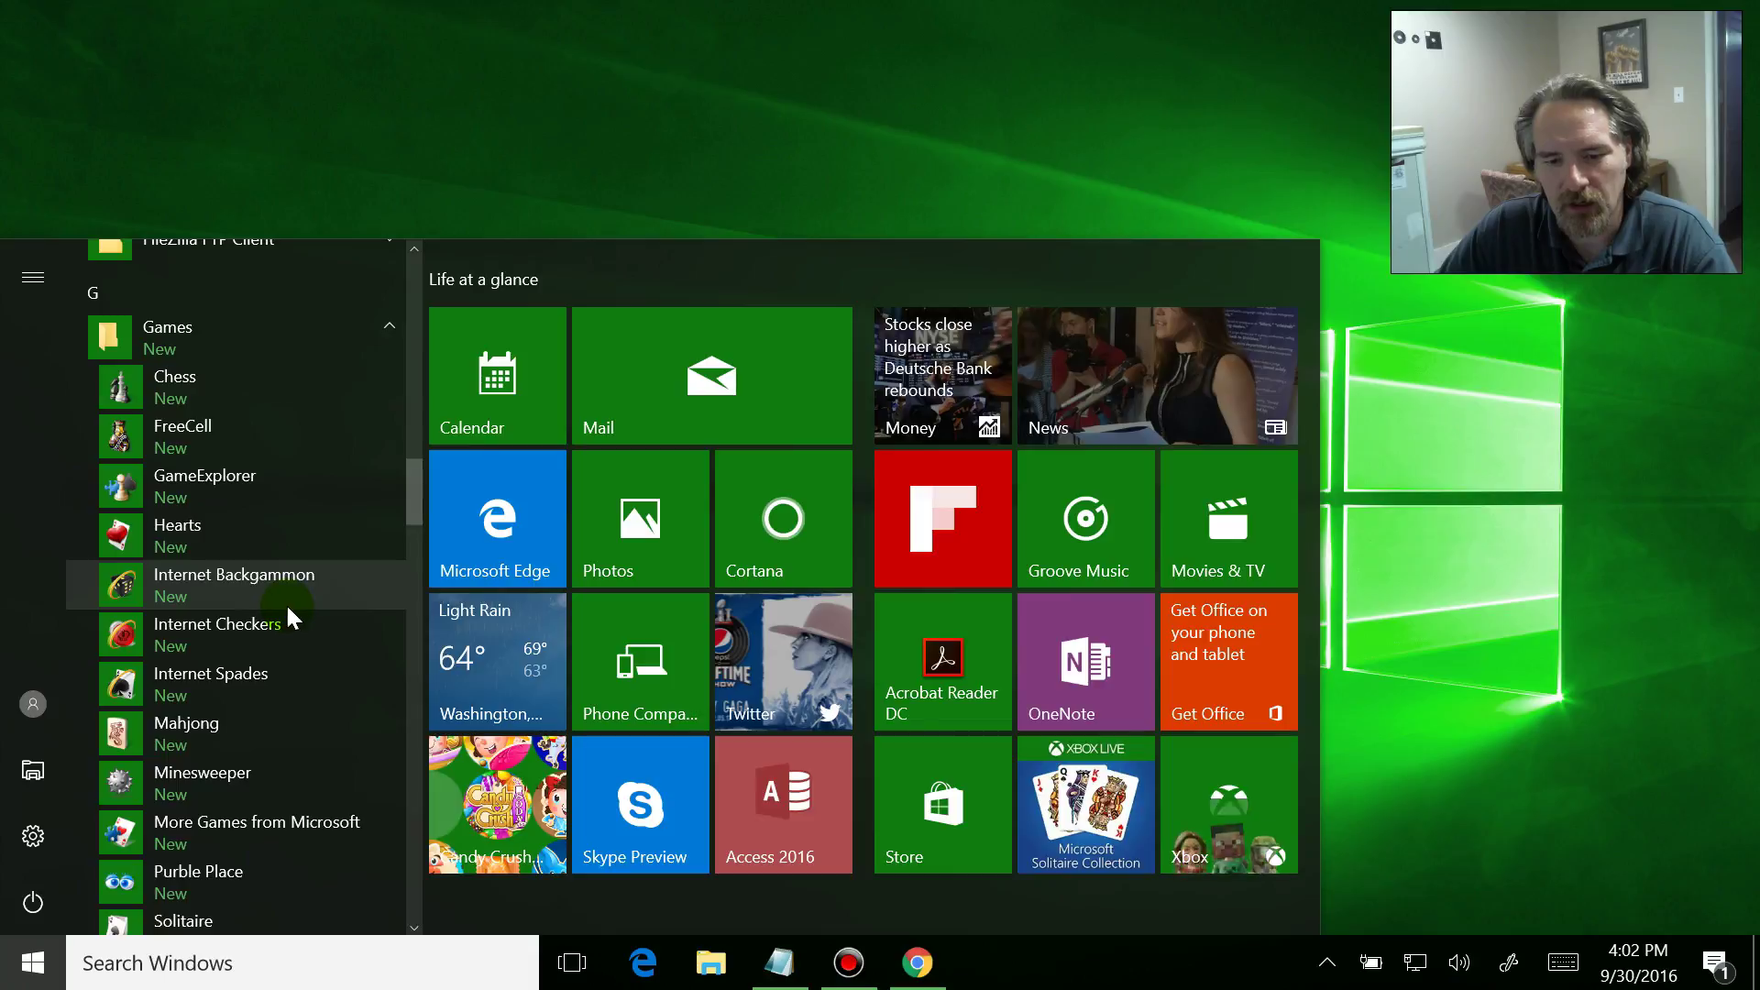
scroll(286, 607, down, 2)
Launch Solitaire from the Games folder and draw three cards from the stock
click(212, 819)
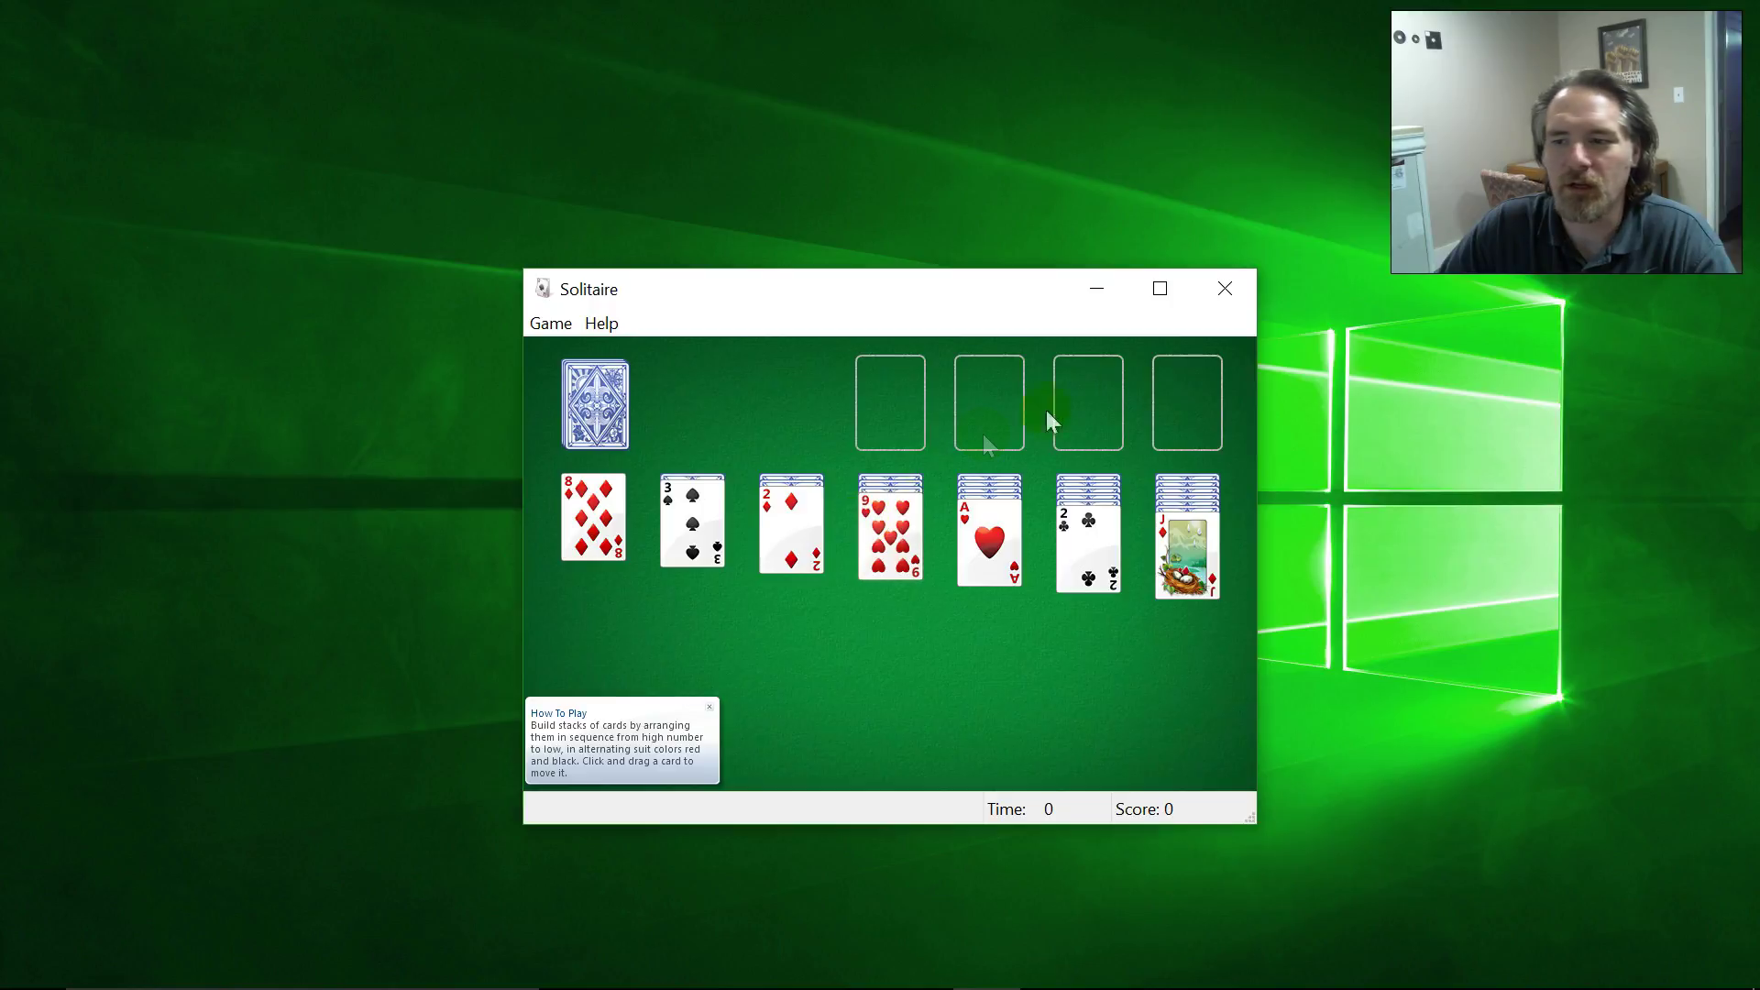
click(592, 401)
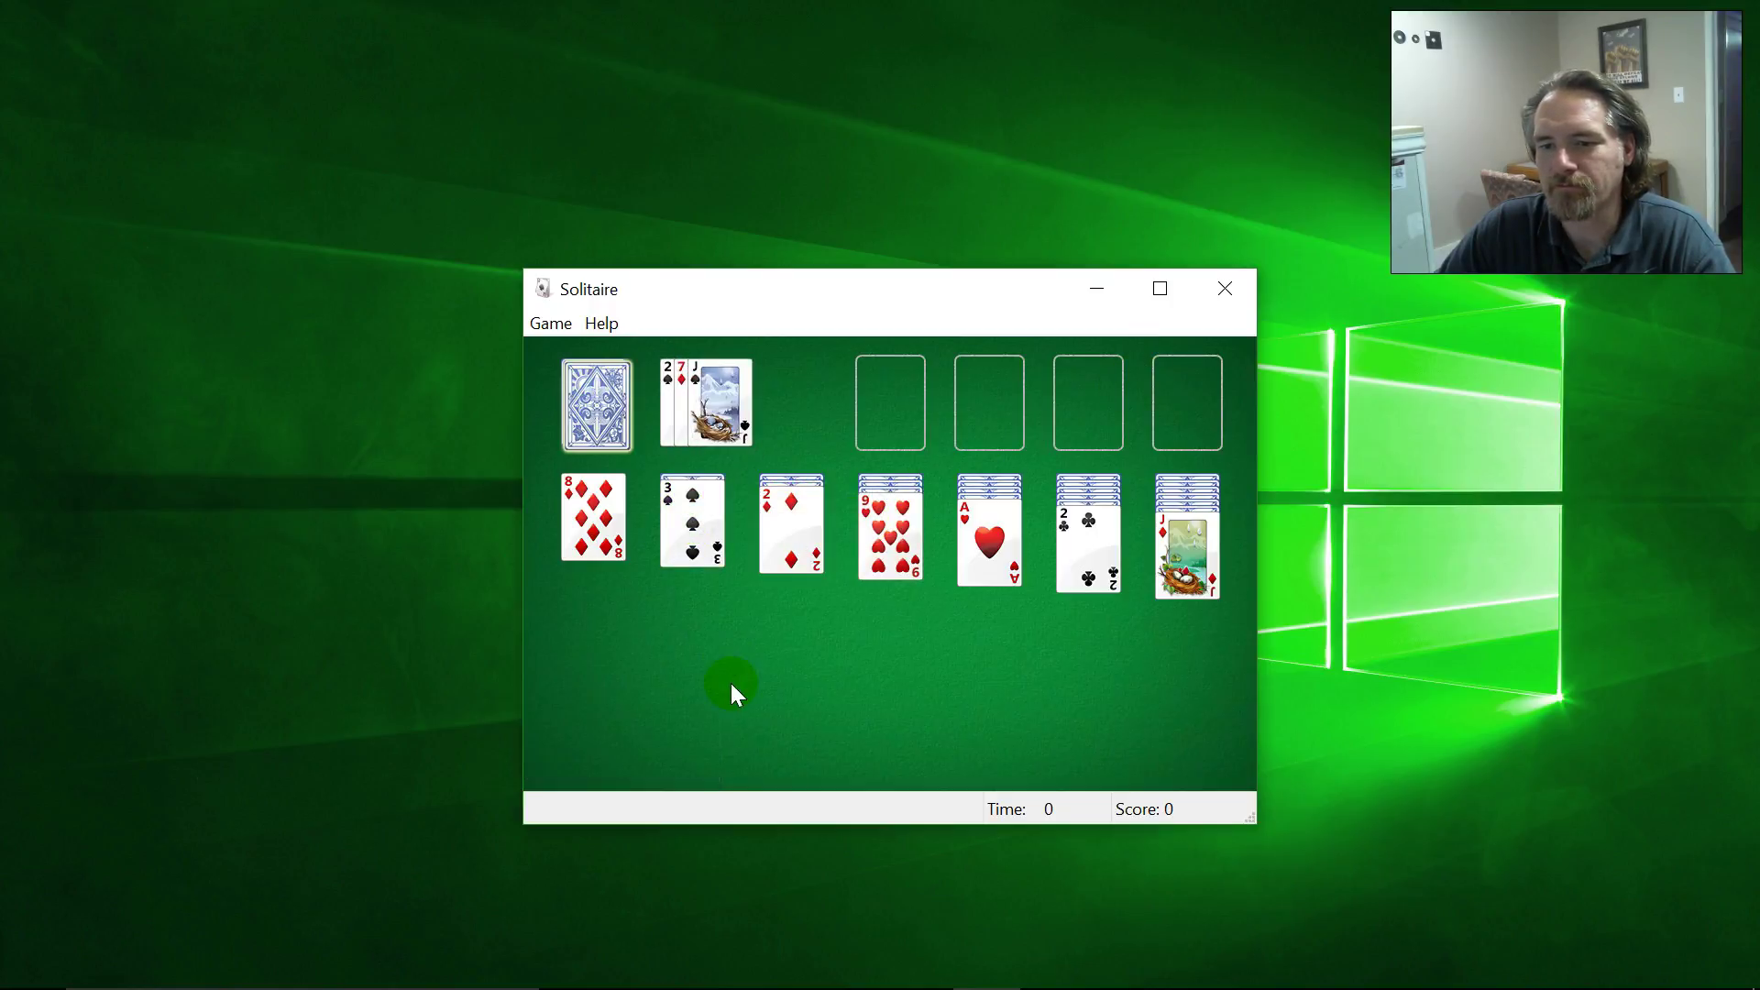